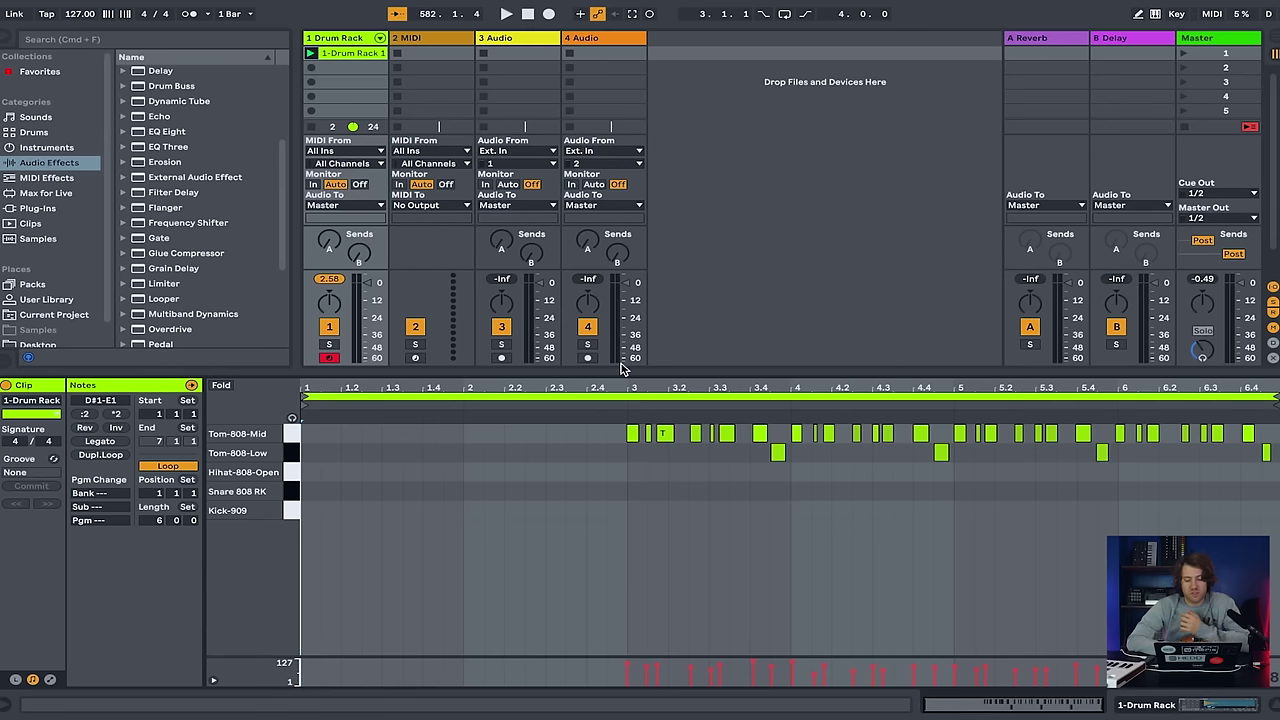
- Set the note editor's fixed grid to 1/16 and quantize all the tom notes in the Drum Rack clip
right_click(614, 437)
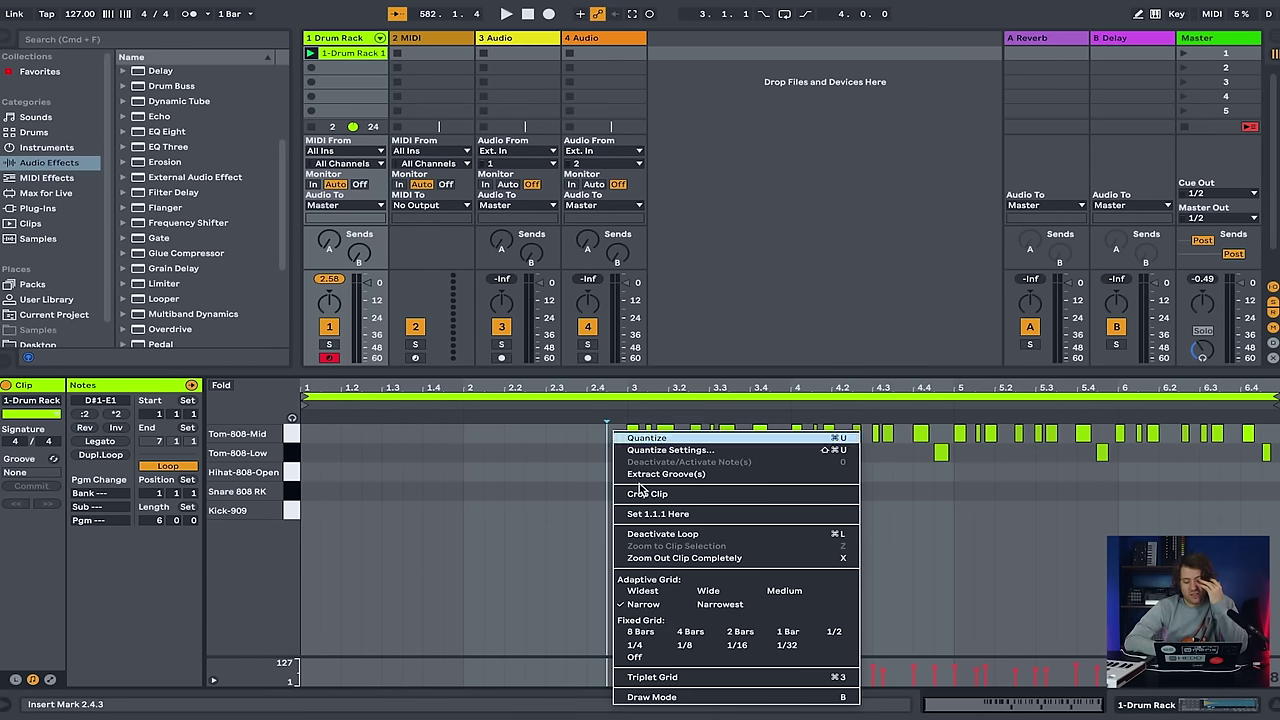
left_click(742, 646)
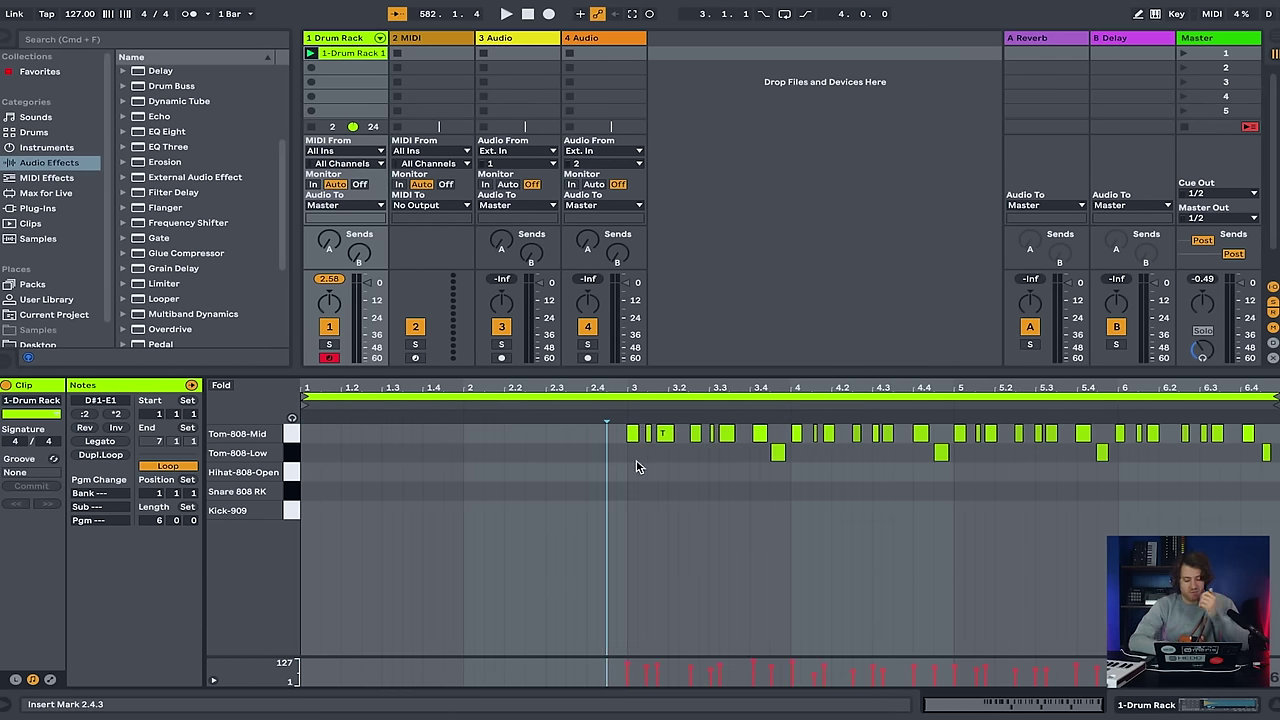
key("super+a")
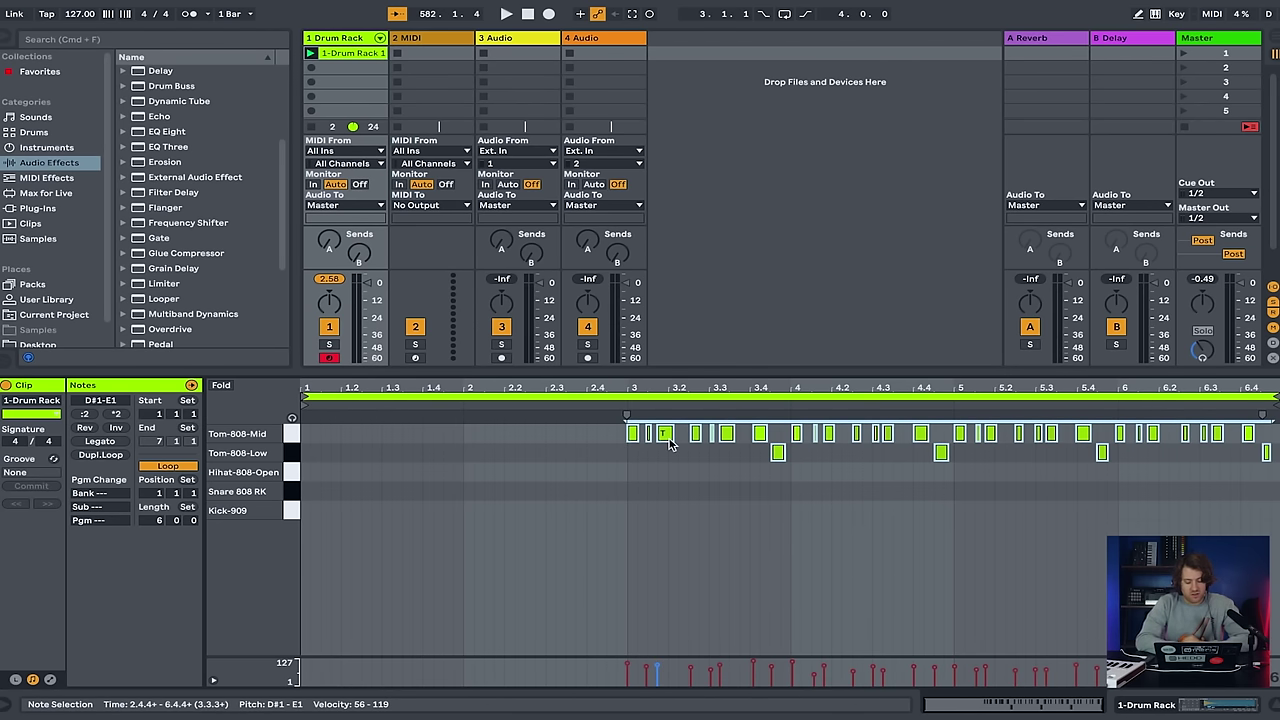
key("super+u")
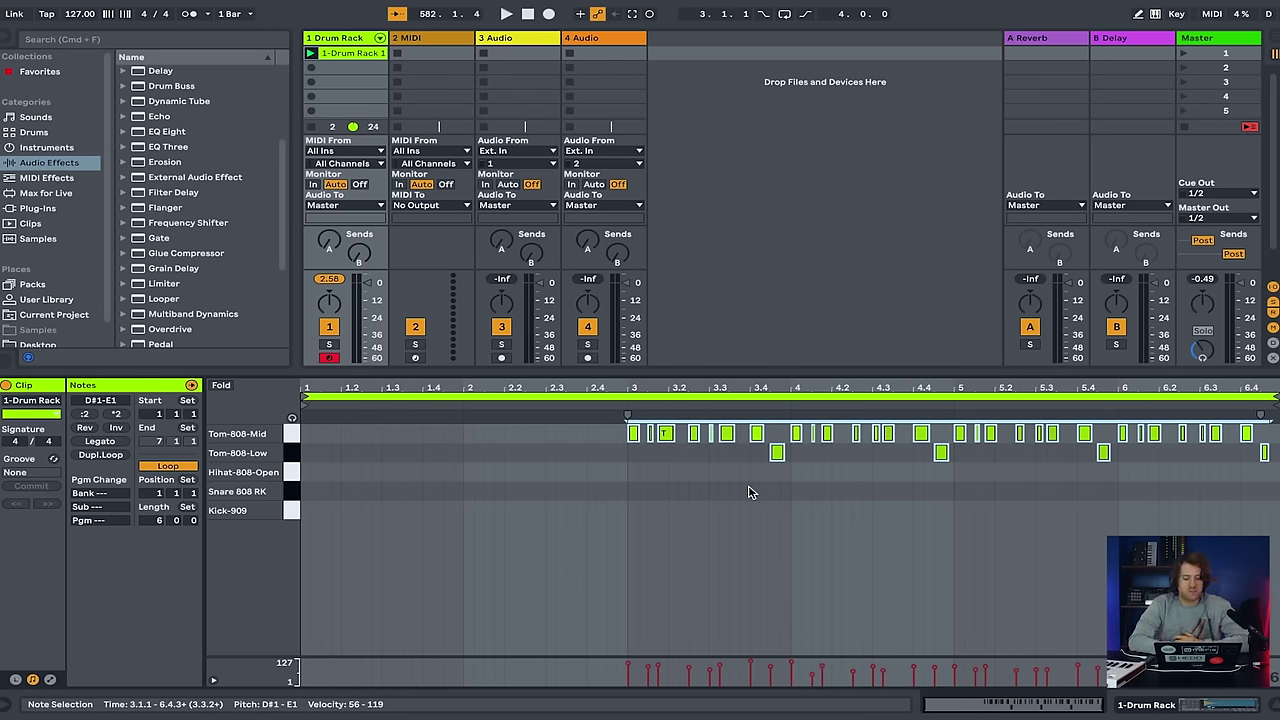
- Move the tom clip's start and loop start to bar 3 for a four-bar loop and play the clip
left_click_drag(305, 400, 625, 402)
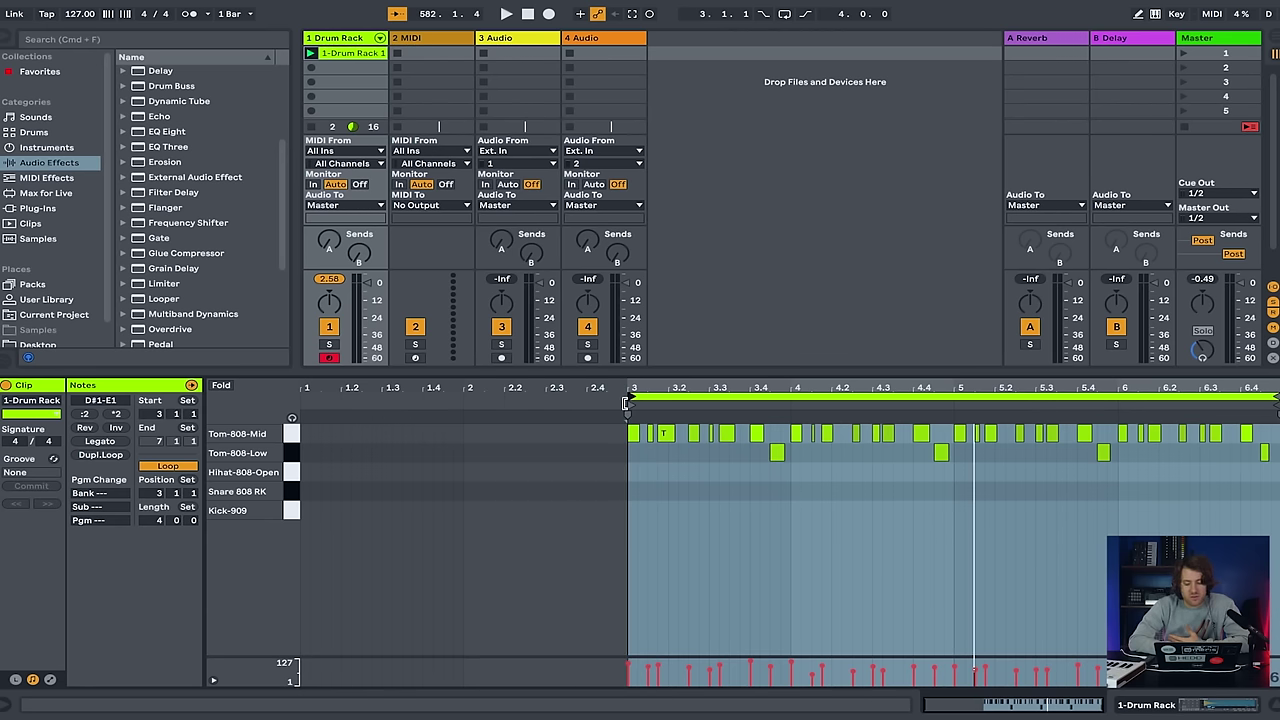
left_click(878, 527)
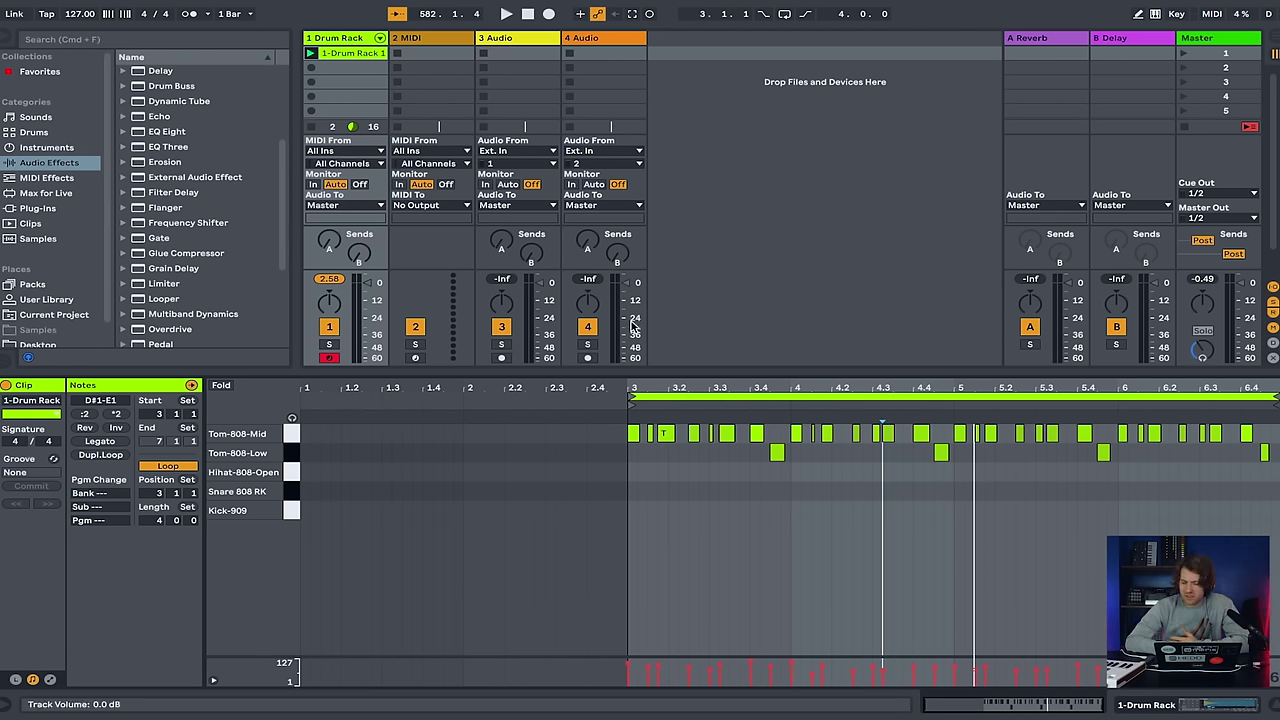
left_click(313, 54)
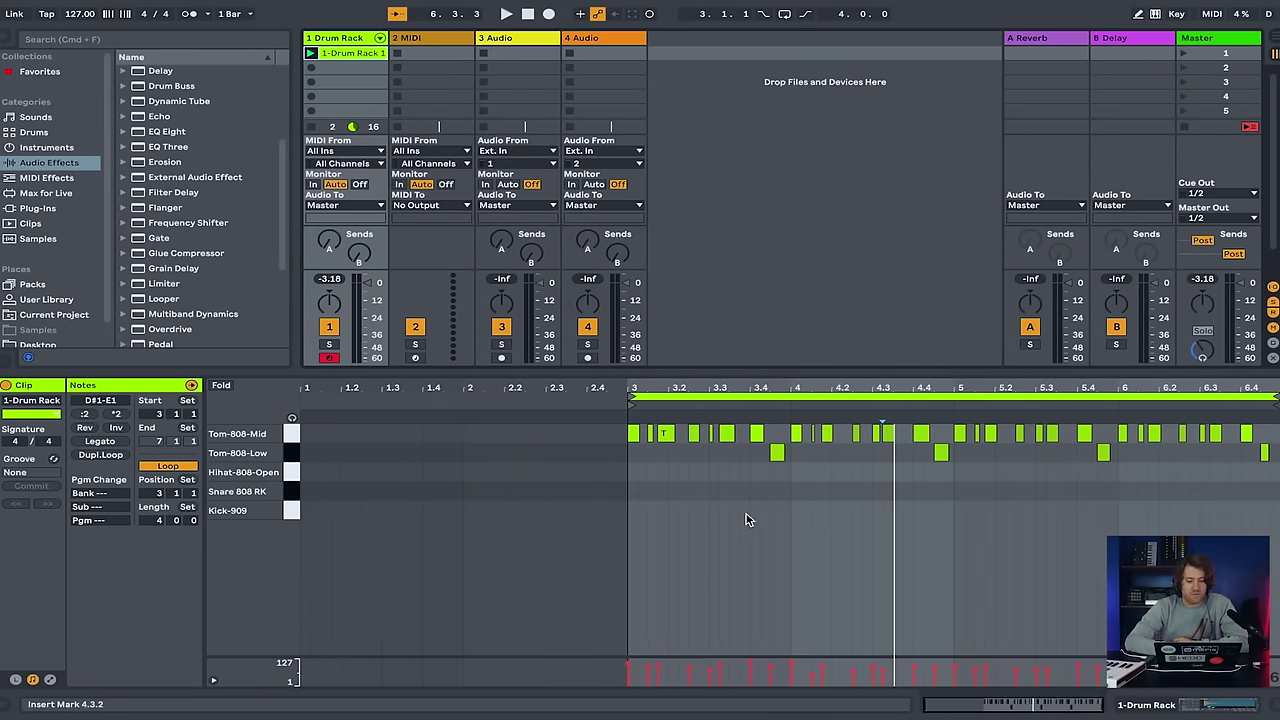
key("space")
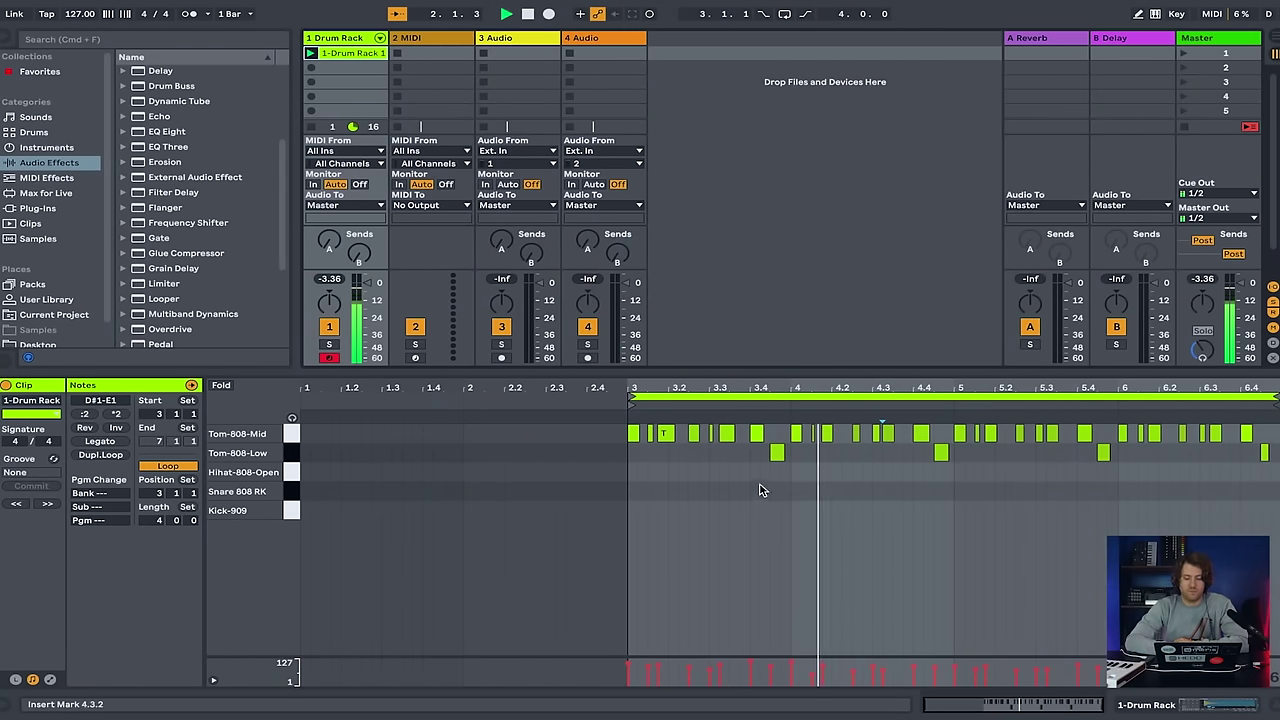
- Duplicate the first Drum Rack track and delete the copied clip from the duplicate
left_click(336, 40)
key("super+d")
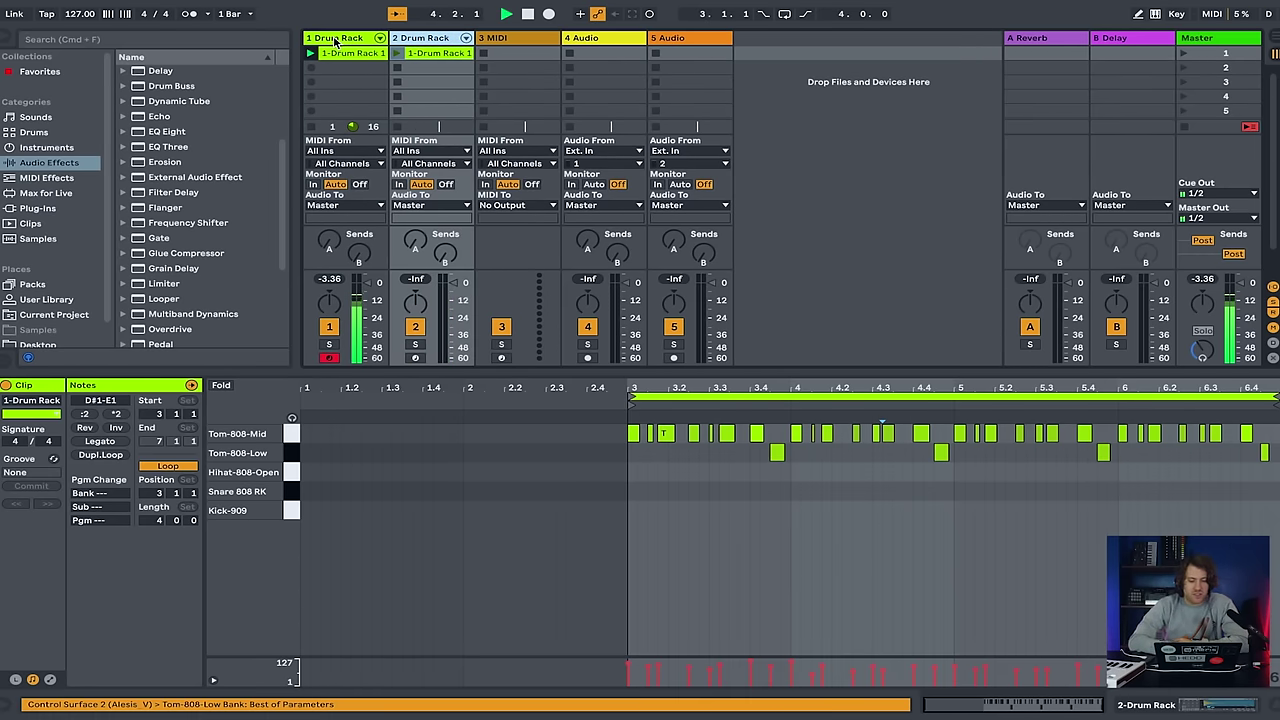
key("Delete")
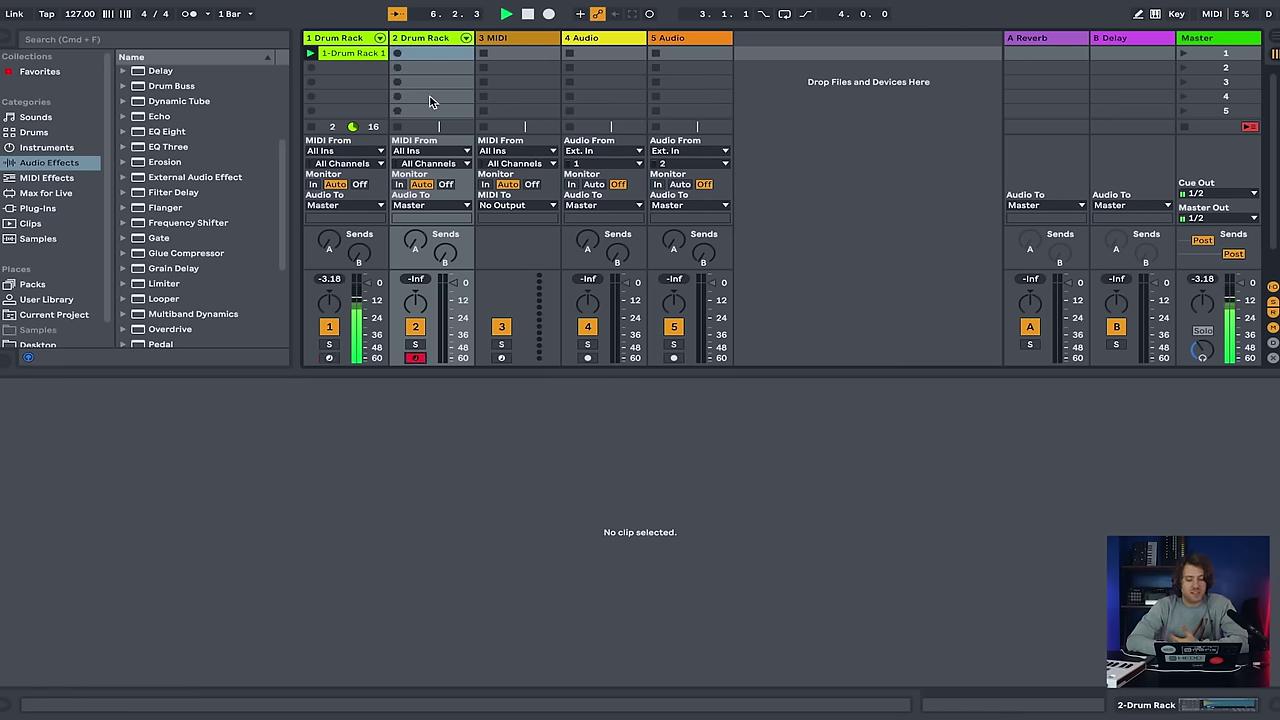
- Record a Hihat-808-Open part in the second track's first slot and trim its loop to four bars, ending at bar 5
left_click(395, 57)
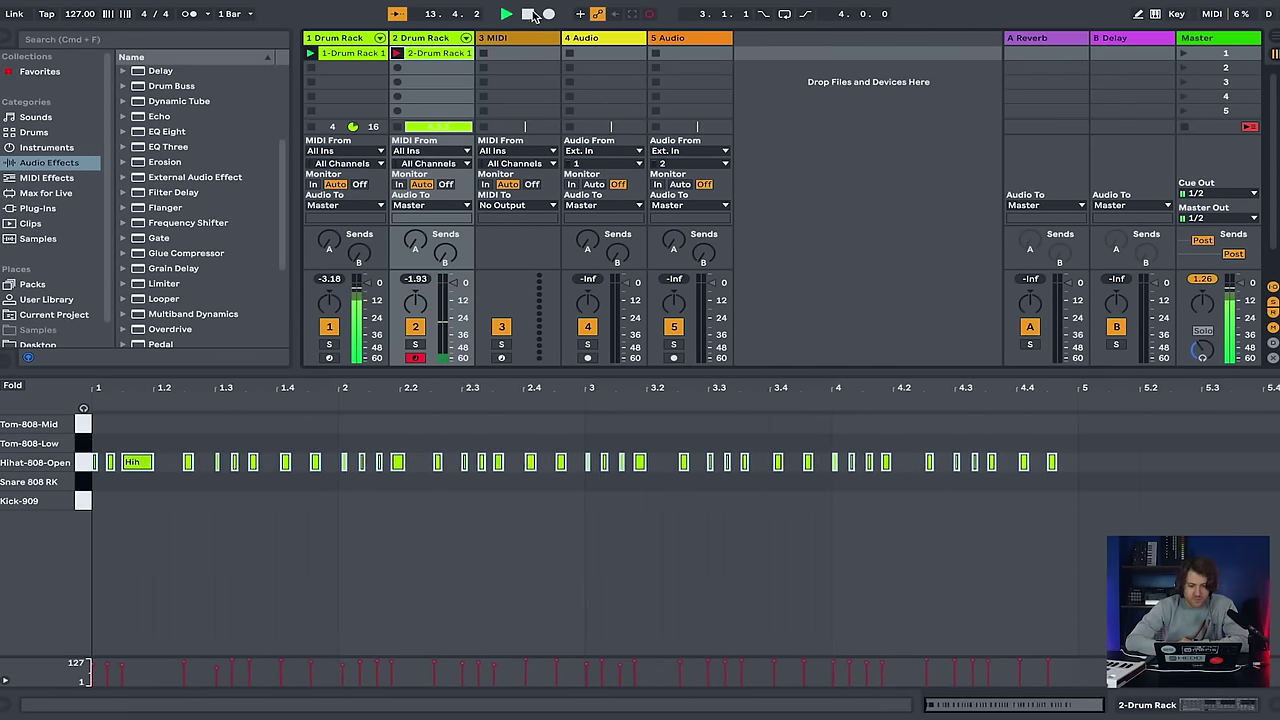
left_click(528, 15)
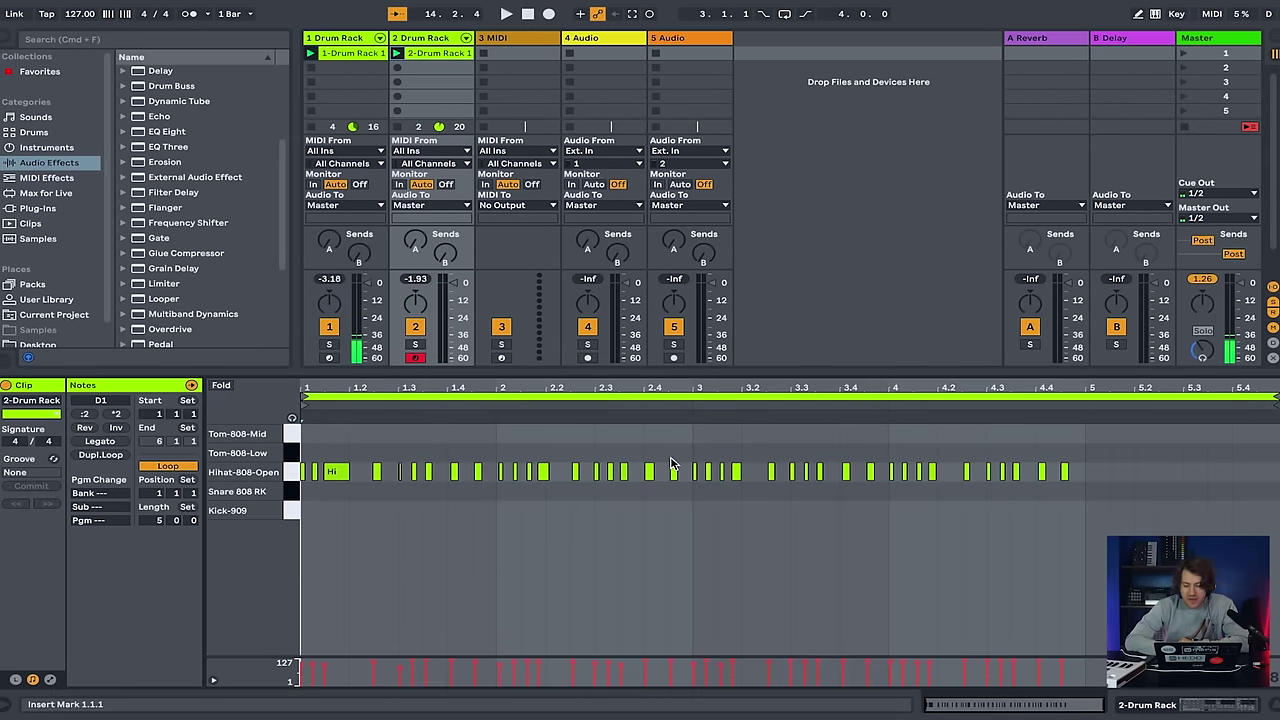
left_click_drag(1275, 400, 302, 525)
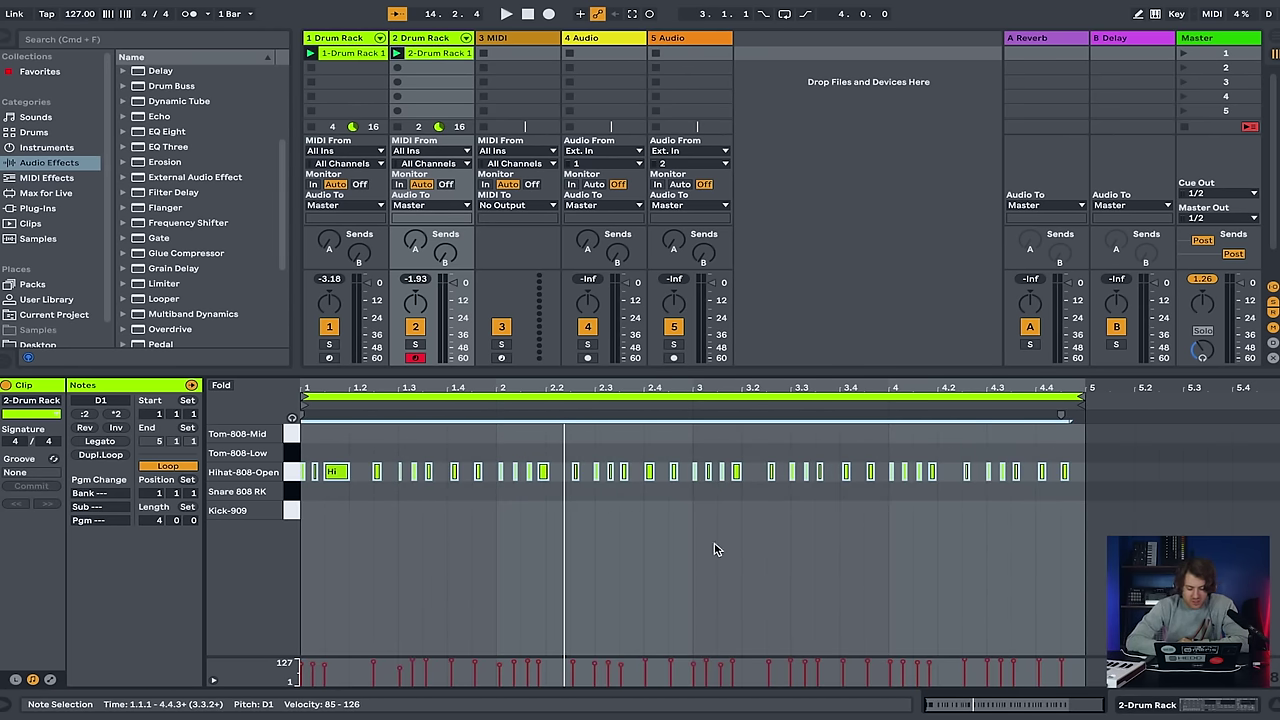
- Set the fixed grid to 1/16 and quantize the selected hi-hat notes
right_click(1032, 607)
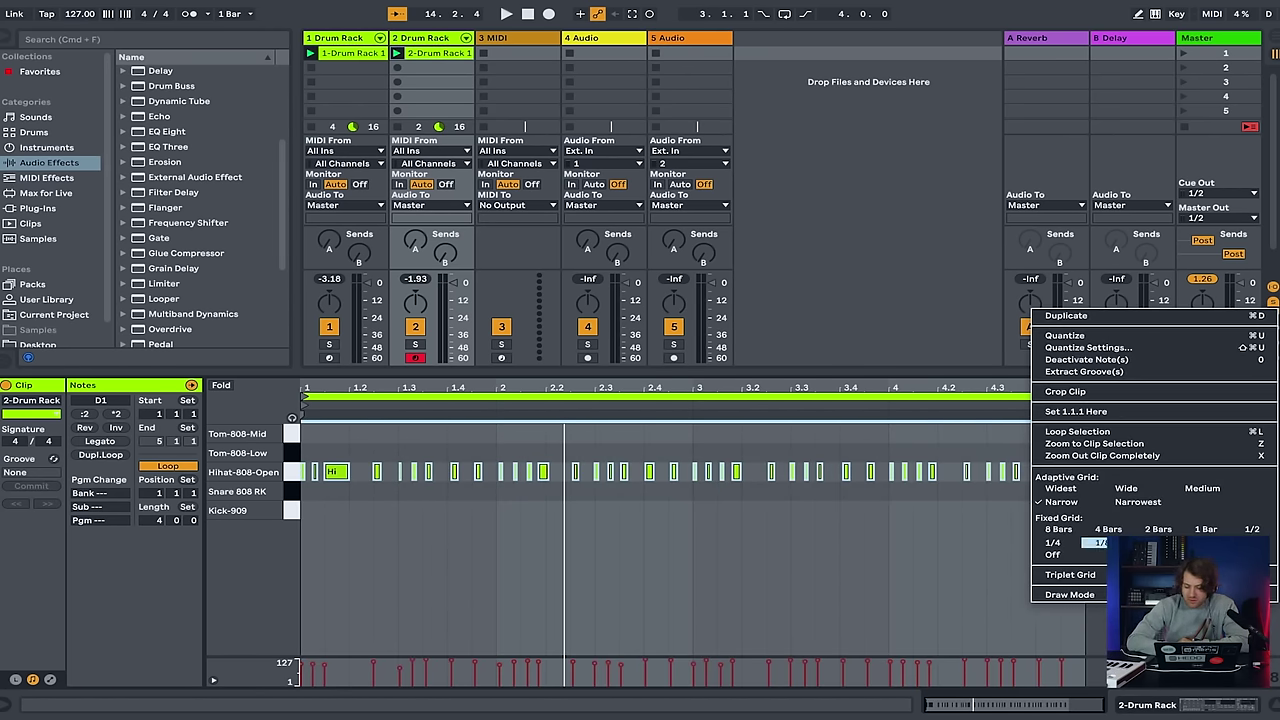
left_click(1146, 543)
key("super+u")
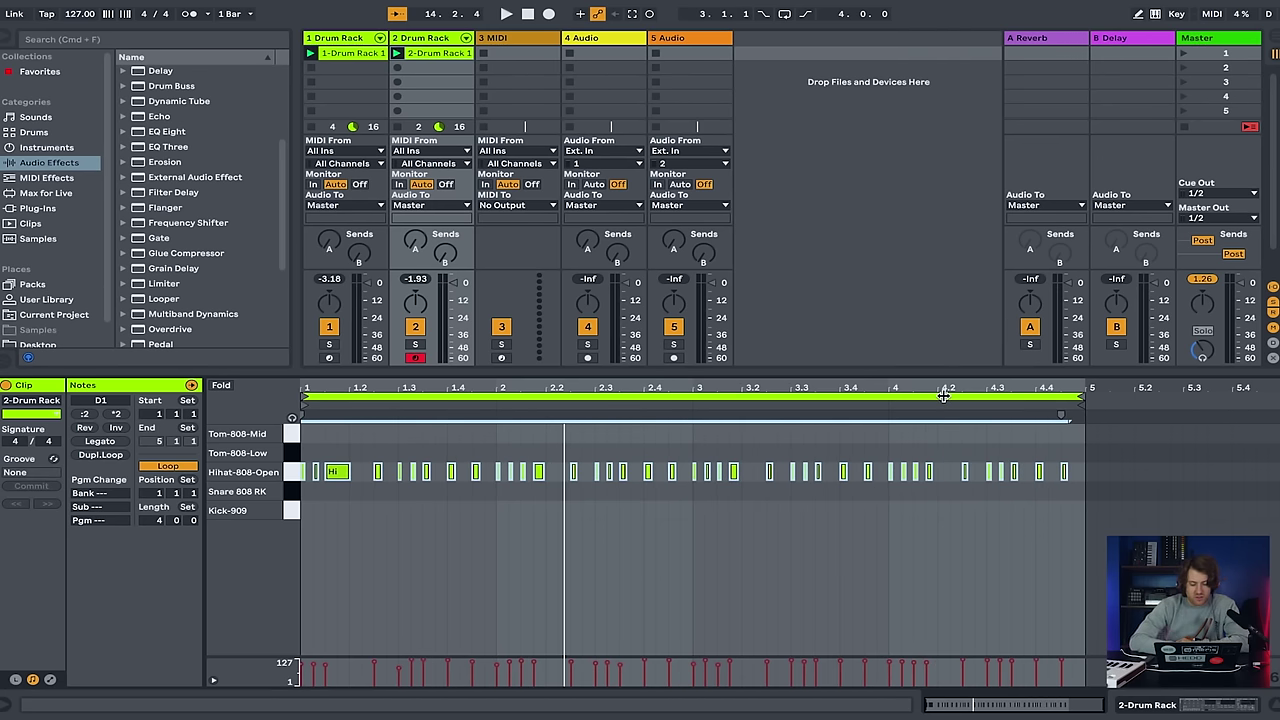
- Play scene 1 and shorten the hi-hat clip to a one-bar loop starting at bar 4
left_click(1183, 53)
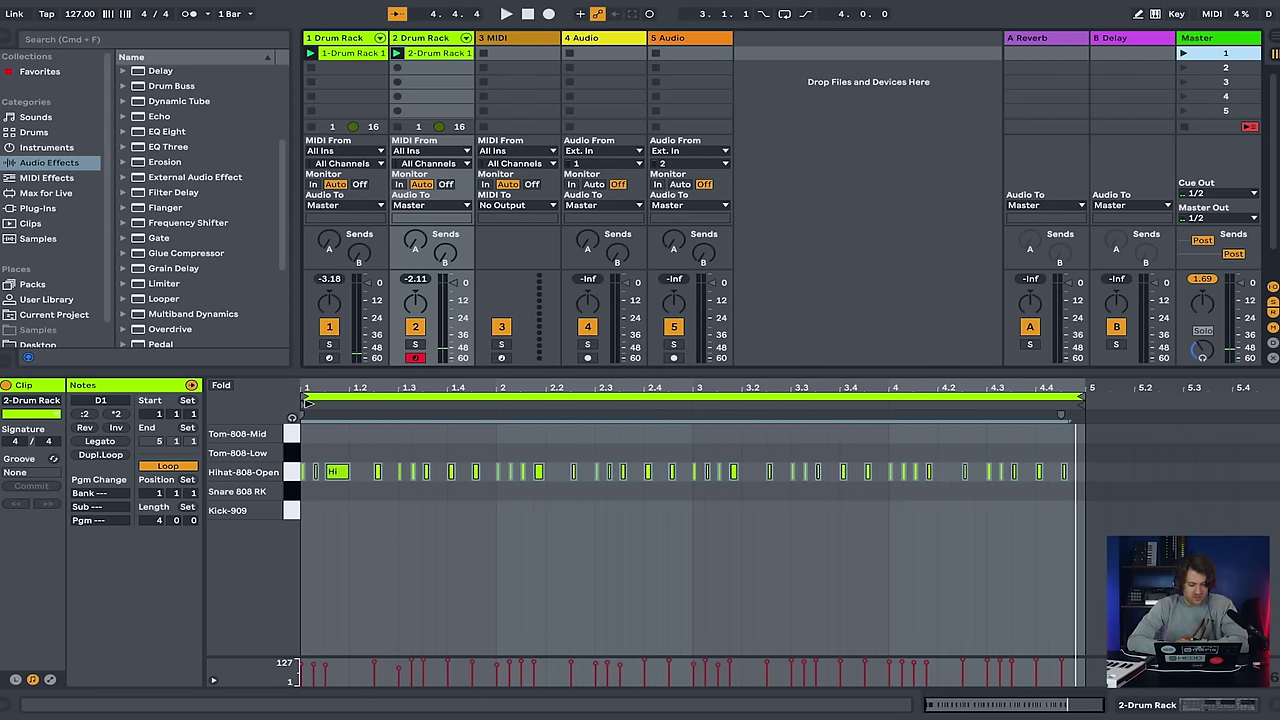
left_click_drag(306, 399, 886, 373)
left_click(951, 513)
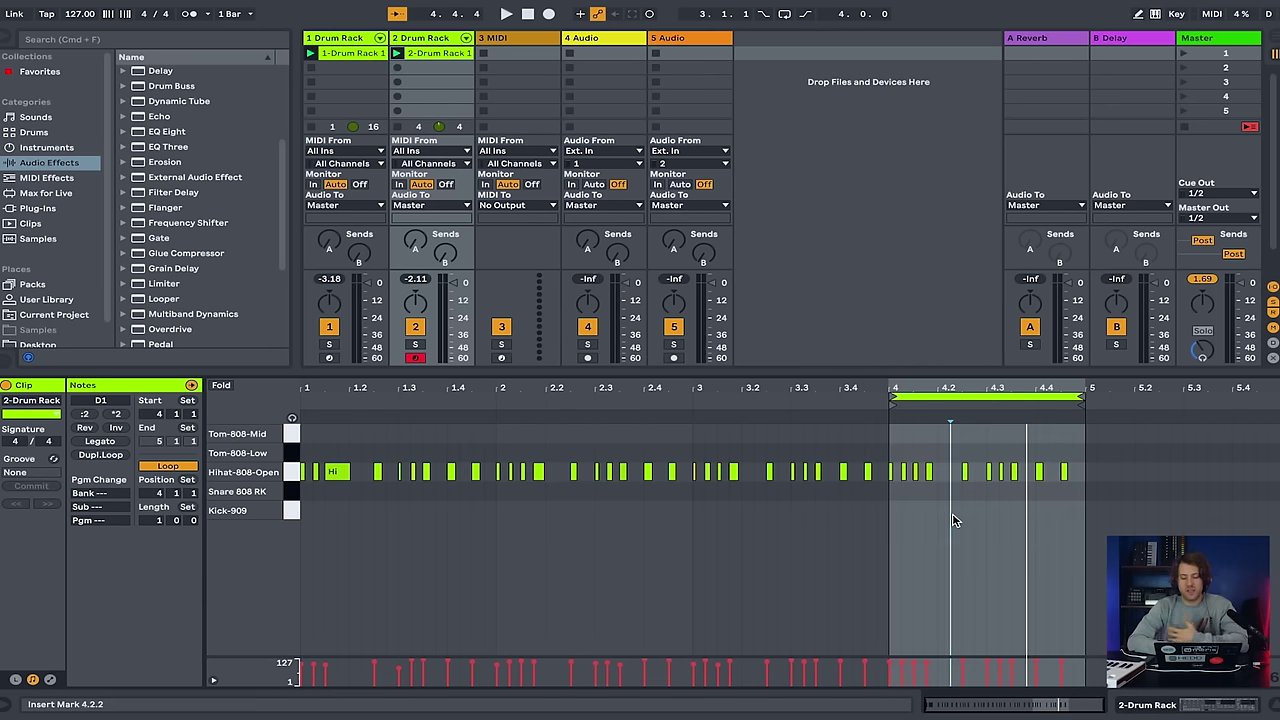
- Compare the note placement of the tom clip with that of the hi-hat clip within one bar
left_click(348, 62)
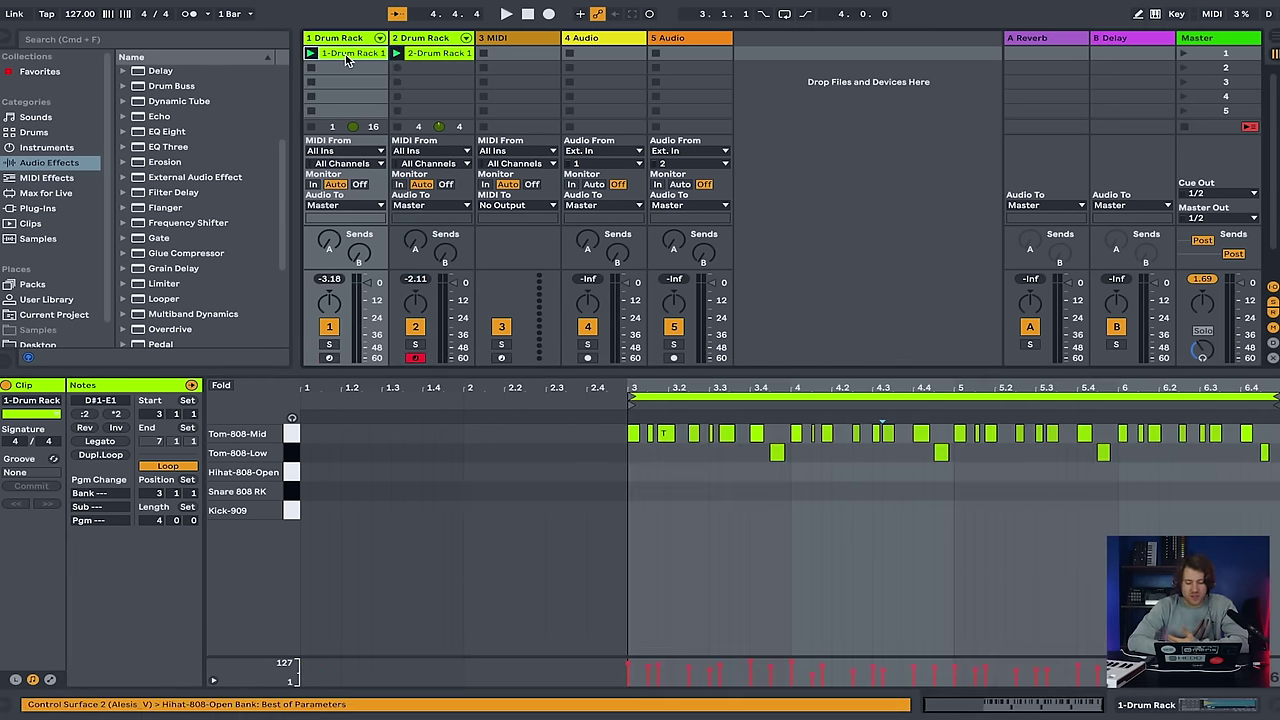
left_click(684, 473)
scroll(684, 473, "up", 8)
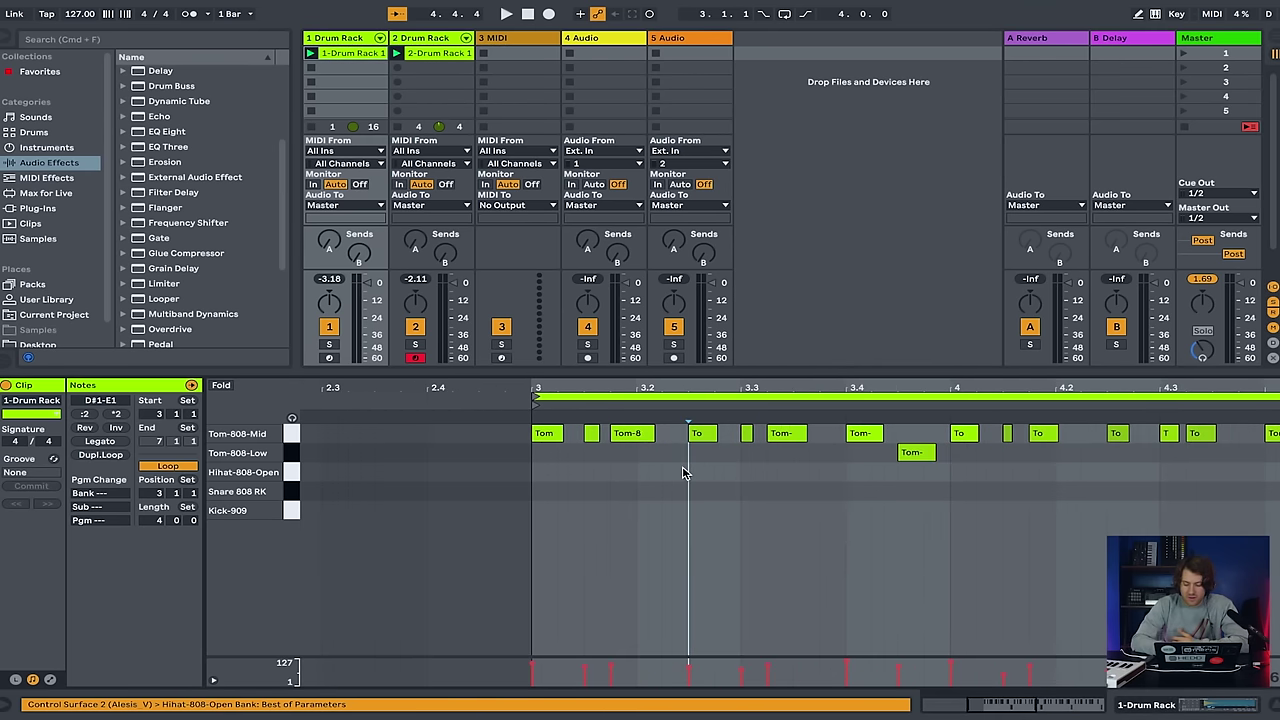
scroll(684, 473, "left", 1)
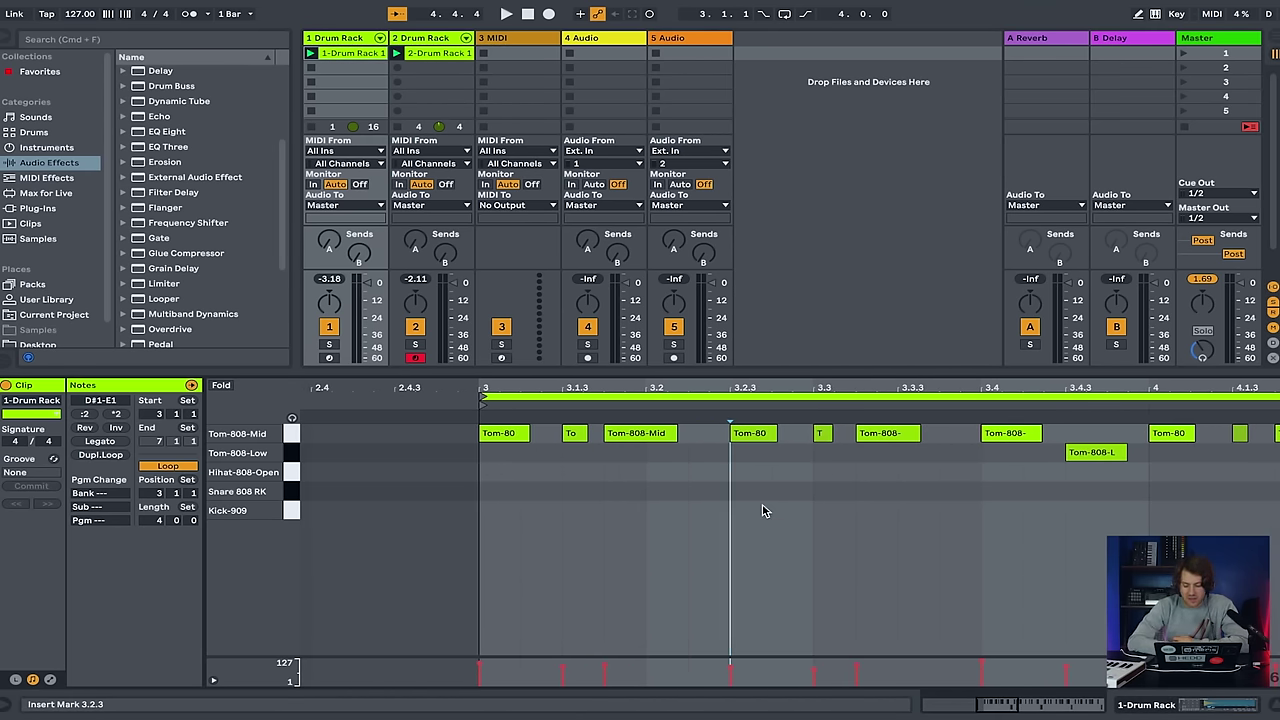
left_click(430, 57)
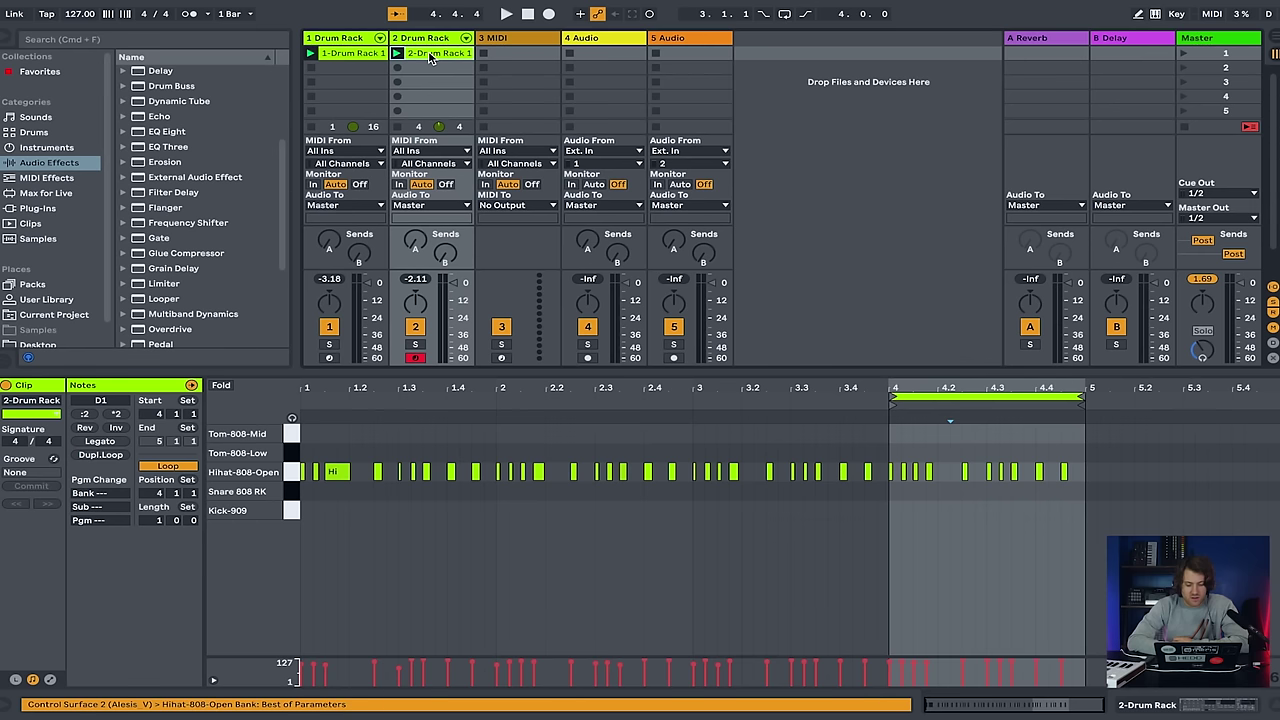
left_click(908, 502)
scroll(908, 502, "up", 10)
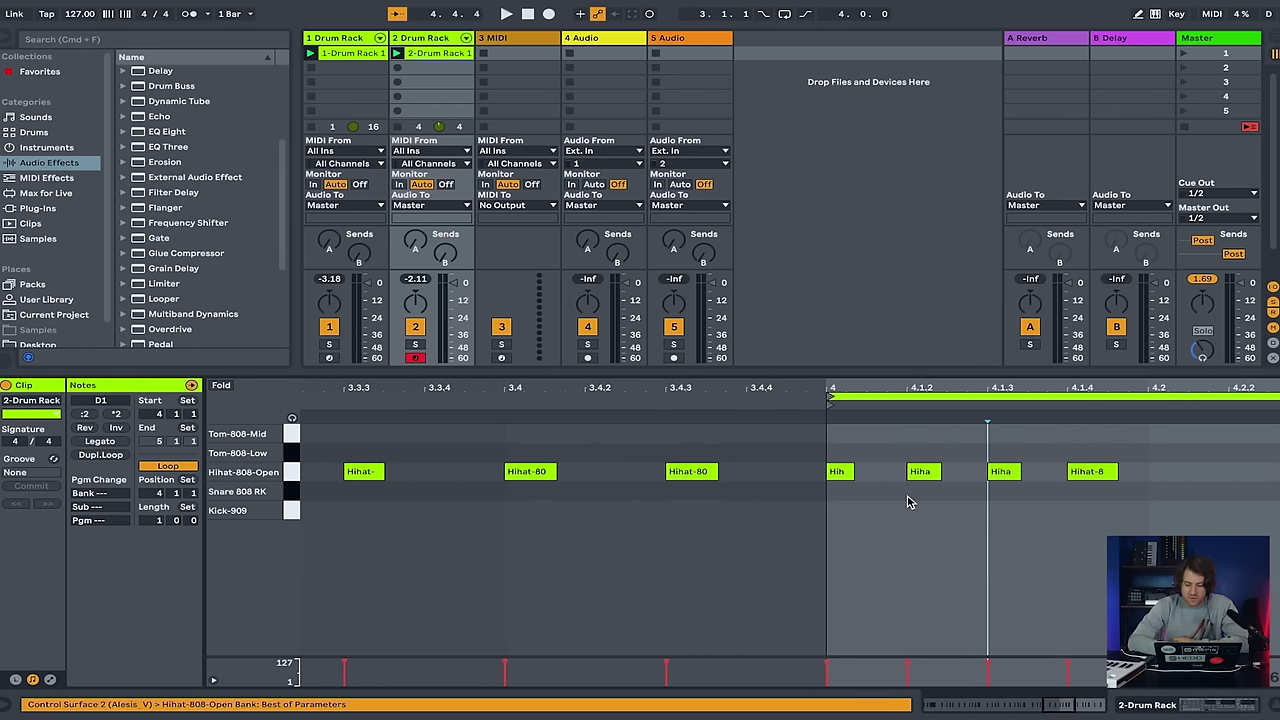
scroll(908, 502, "down", 5)
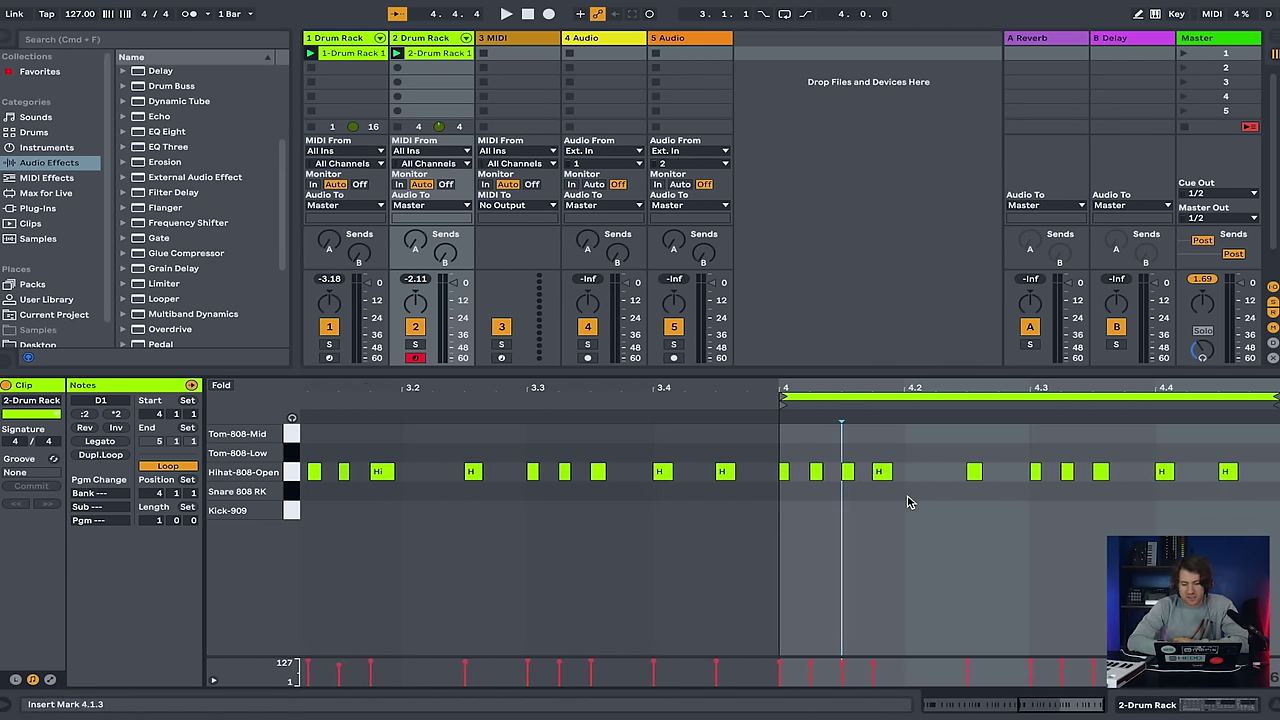
left_click(350, 54)
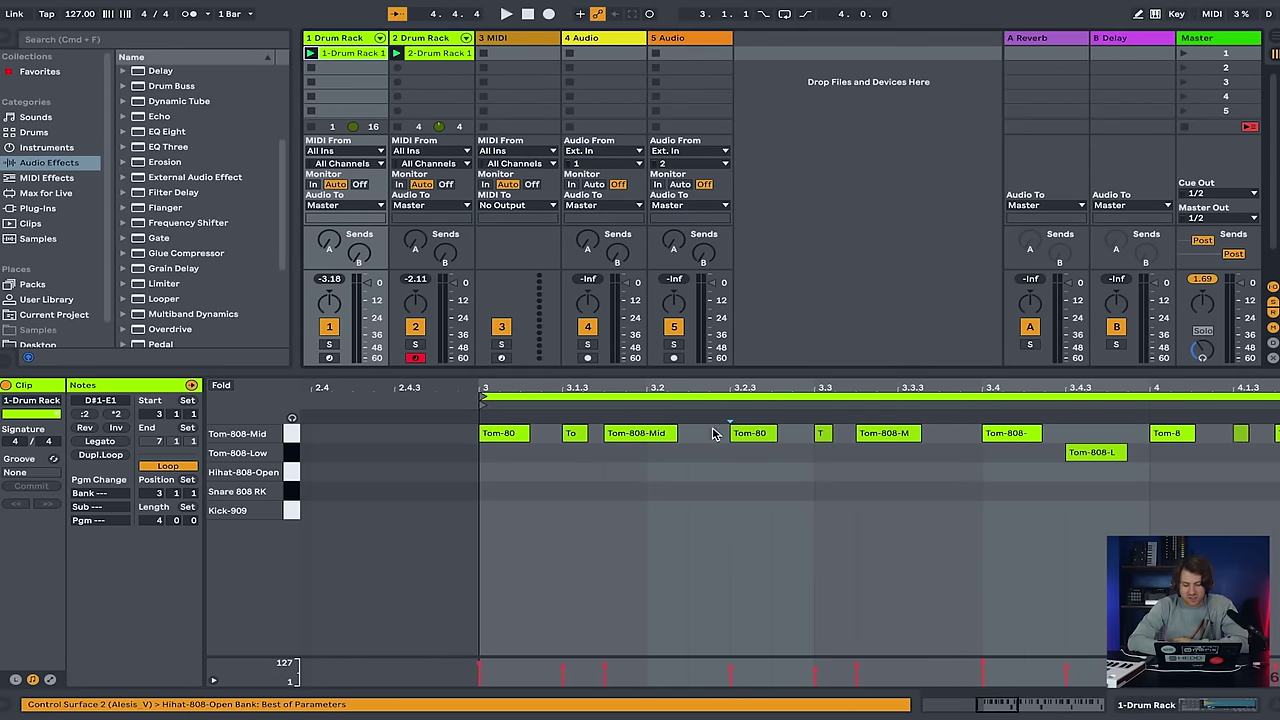
left_click(727, 497)
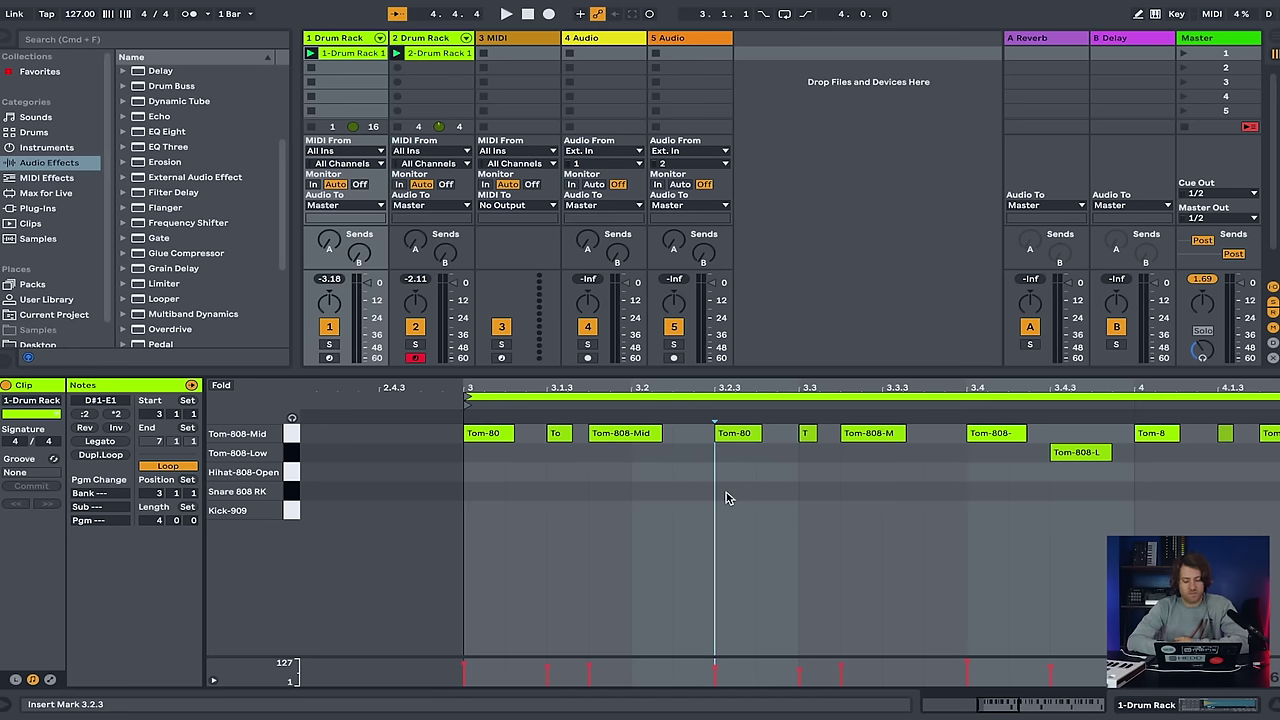
left_click(737, 438)
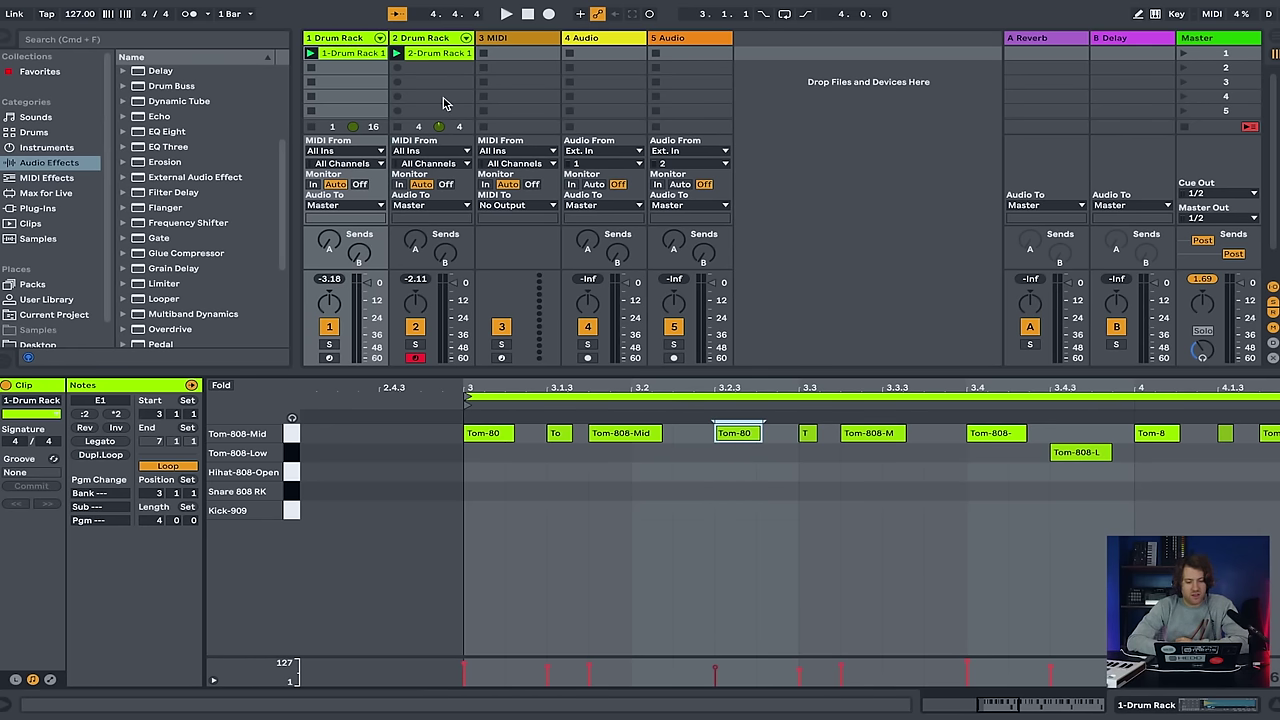
left_click(423, 53)
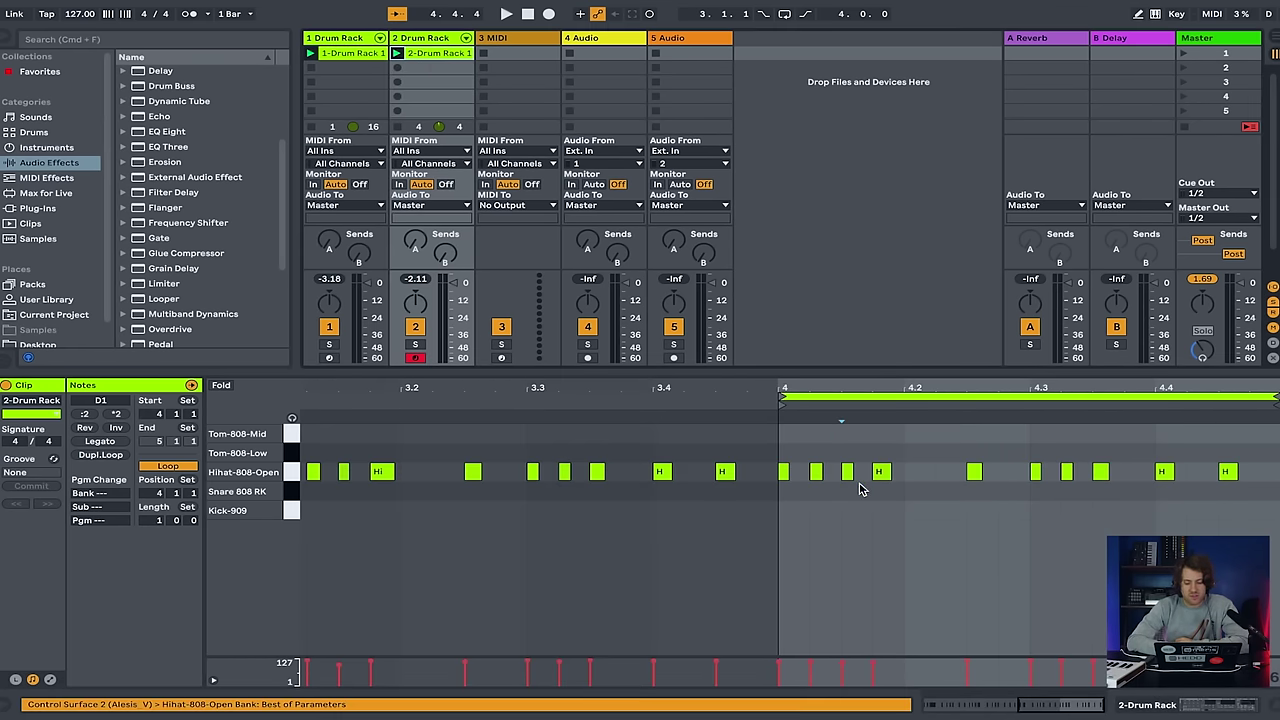
left_click(975, 473)
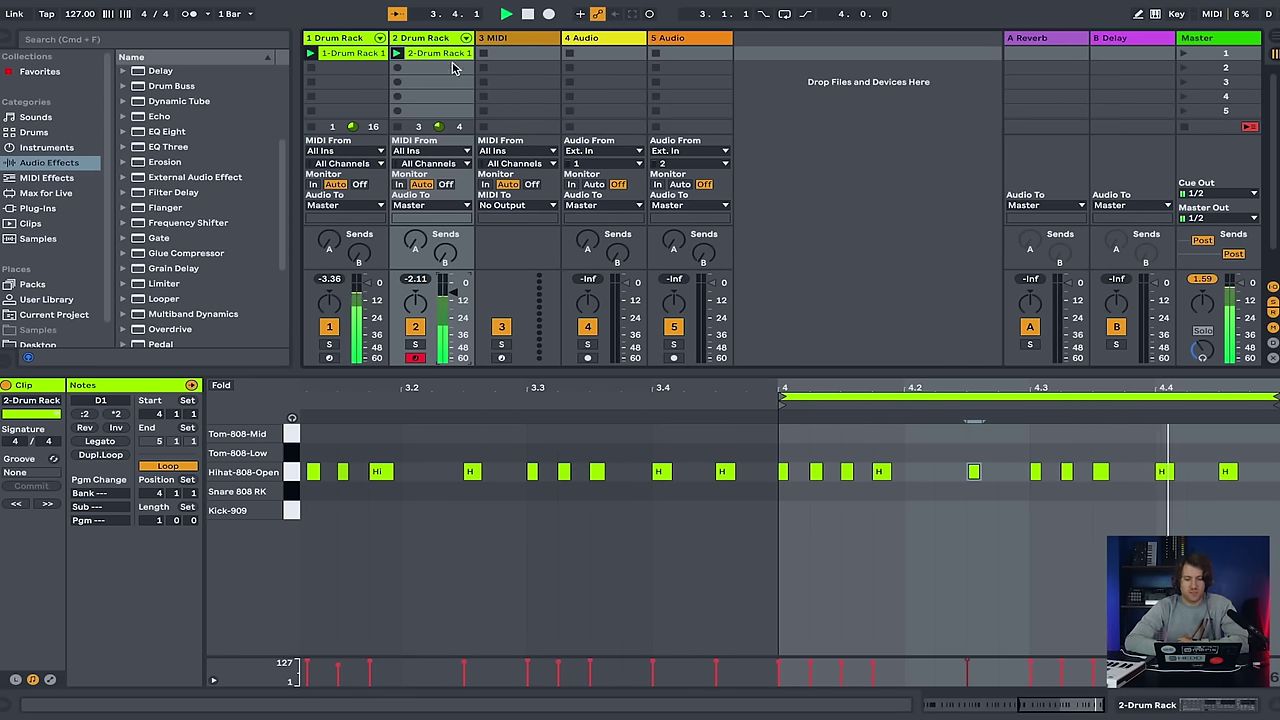
- Duplicate the hi-hat Drum Rack track and rename the first track Tom Groove
key("super+d")
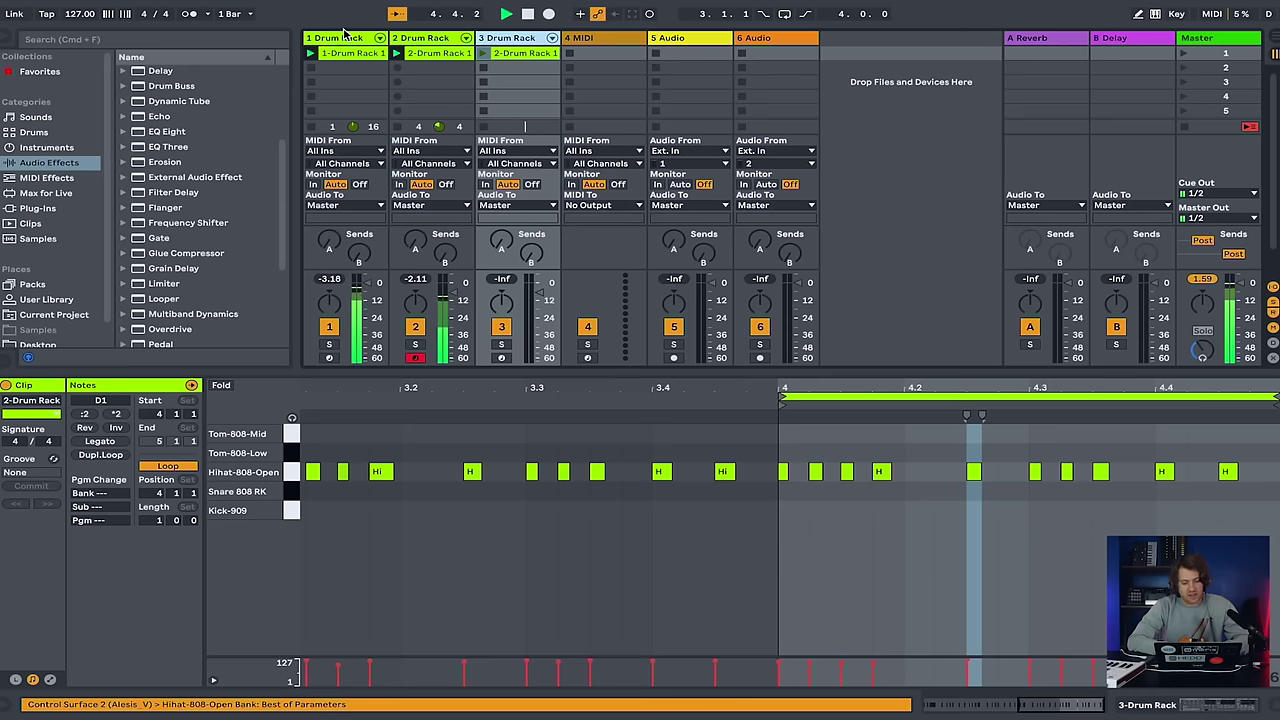
left_click(341, 40)
key("super+r")
type("Tom")
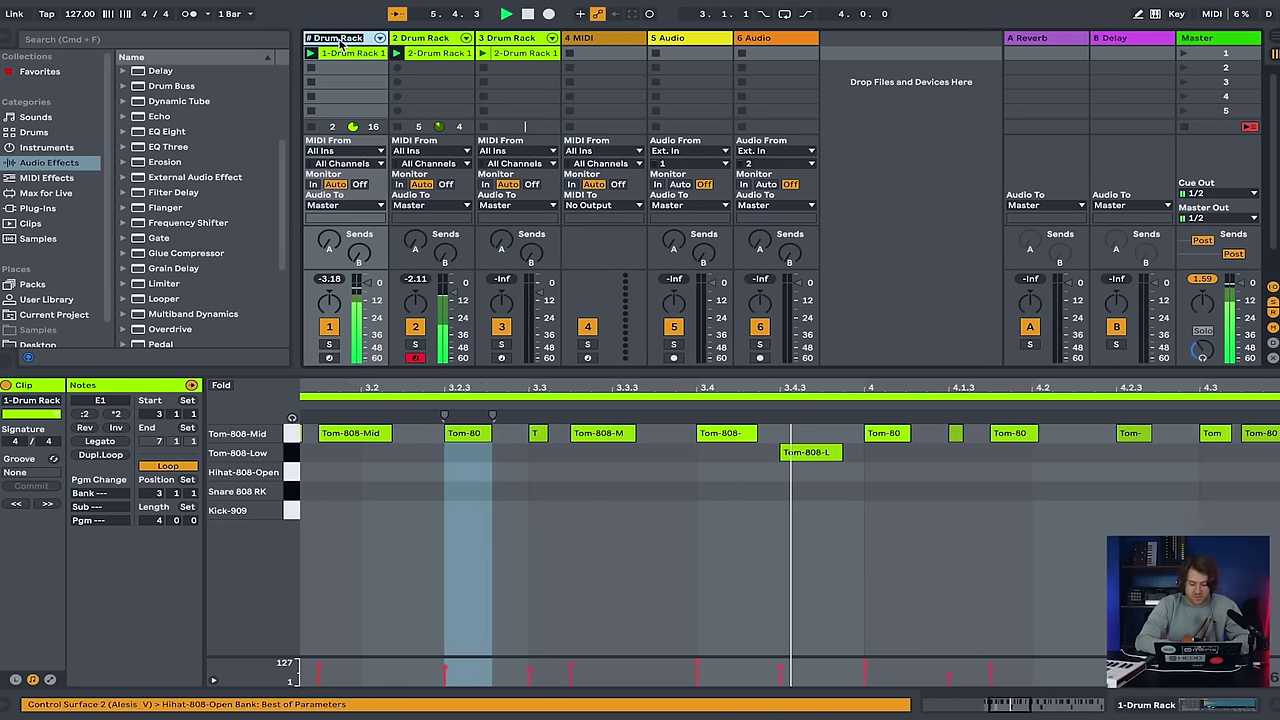
type(" Groove")
key("Return")
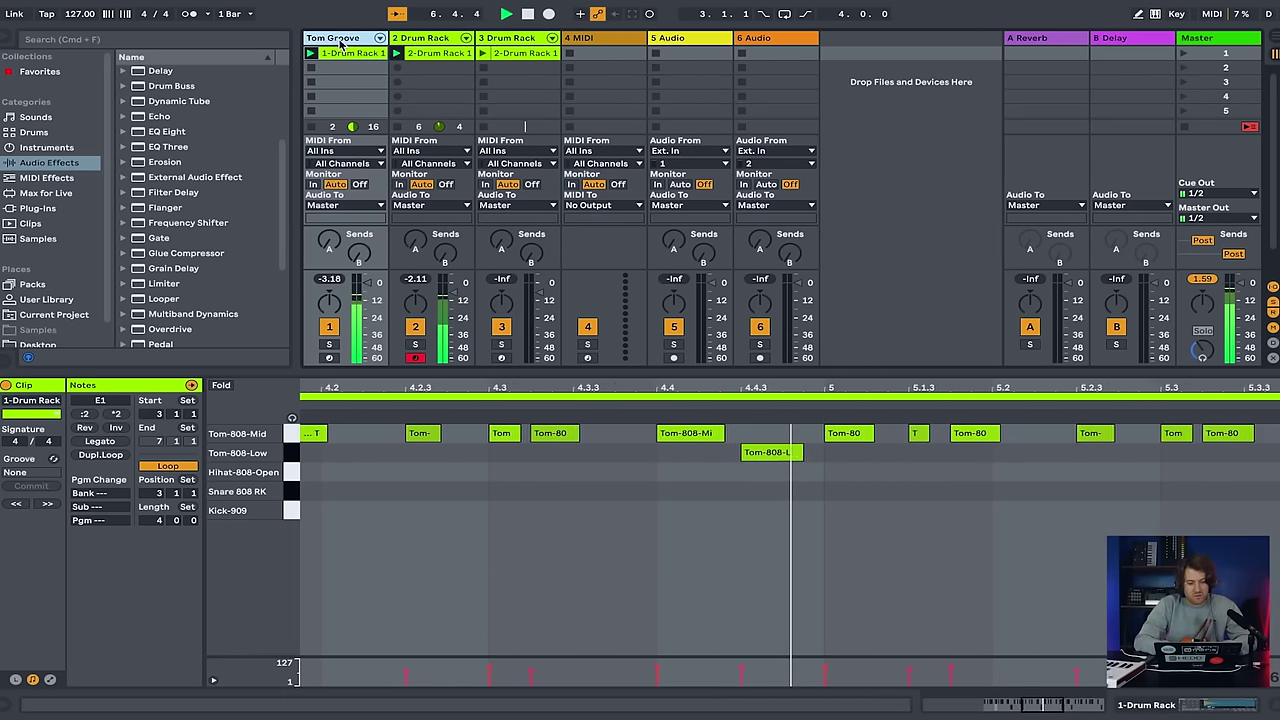
- Rename the second track hi Hat and the third track Kick
left_click(431, 40)
key("super+r")
type("h")
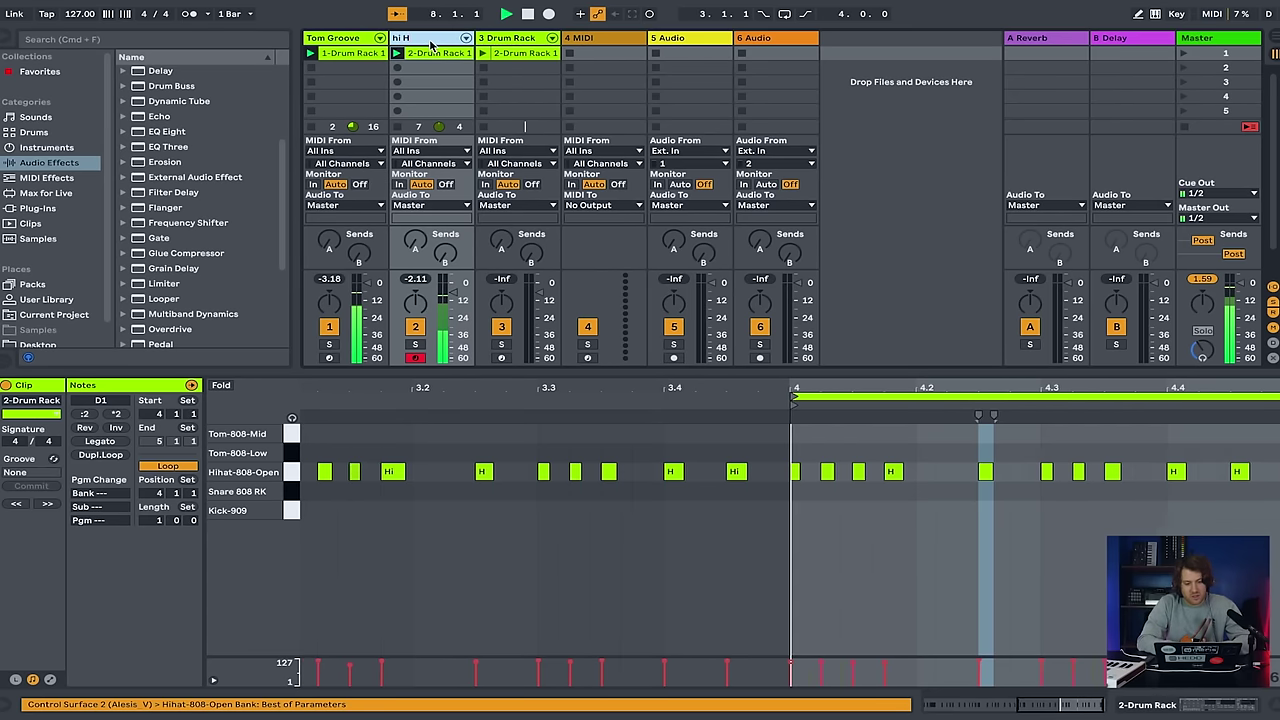
key("Return")
left_click(507, 40)
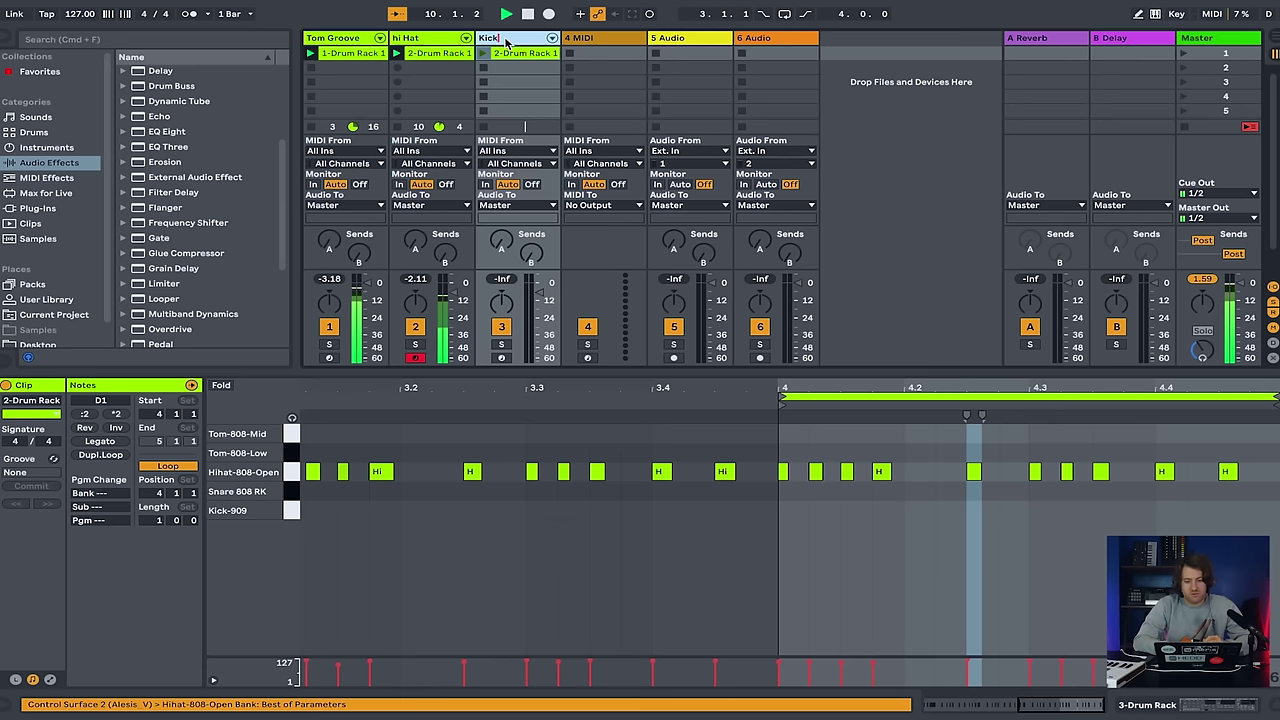
- Delete the copied clip from the Kick track and record a new kick clip in its first slot
key("Delete")
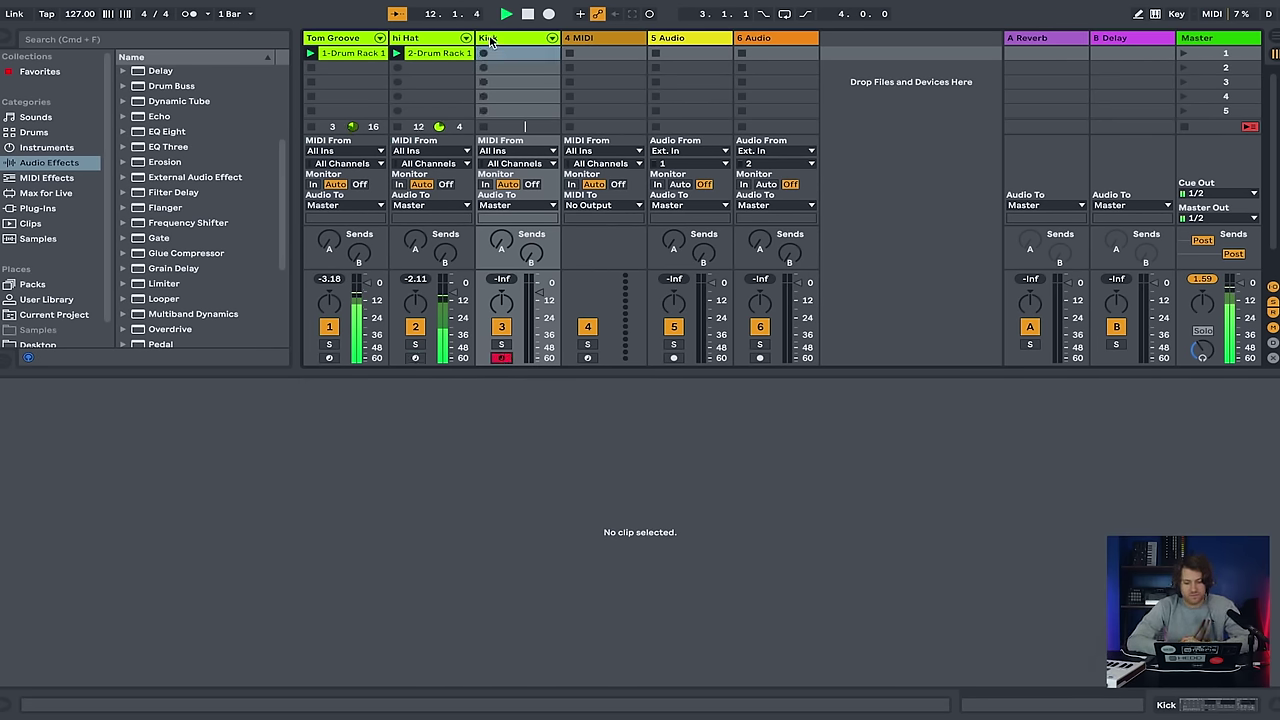
left_click(483, 55)
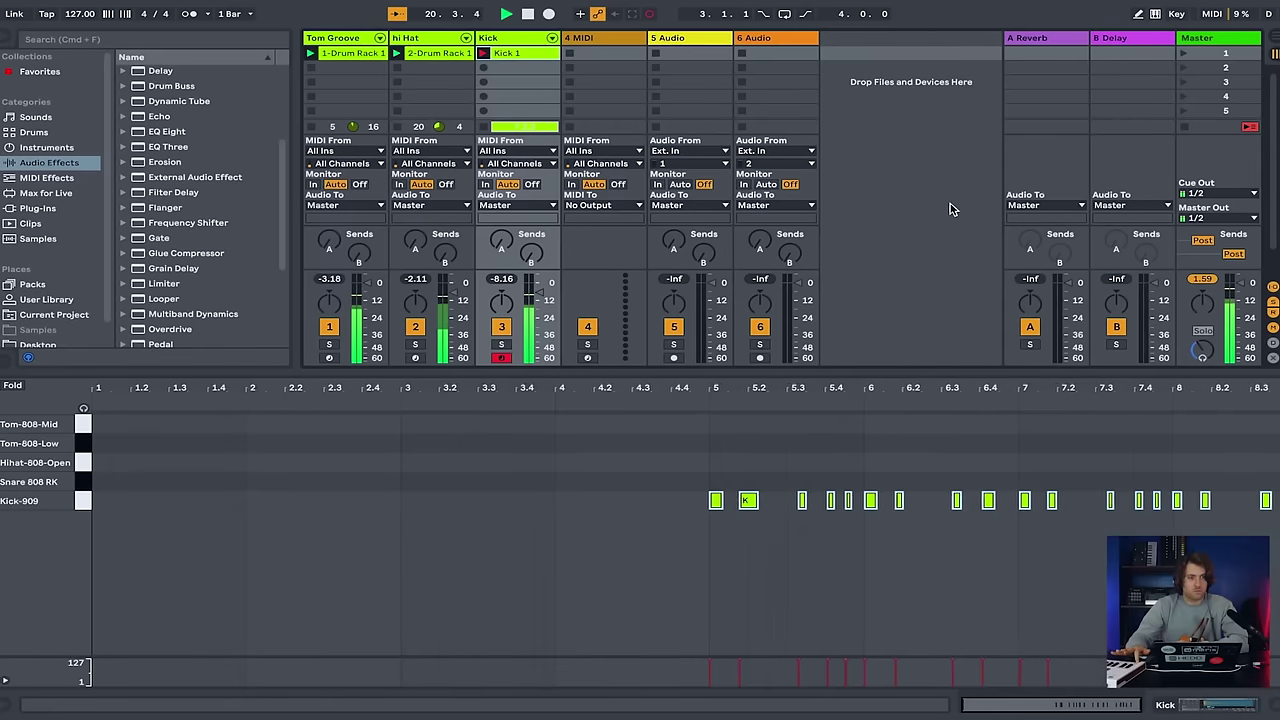
key("space")
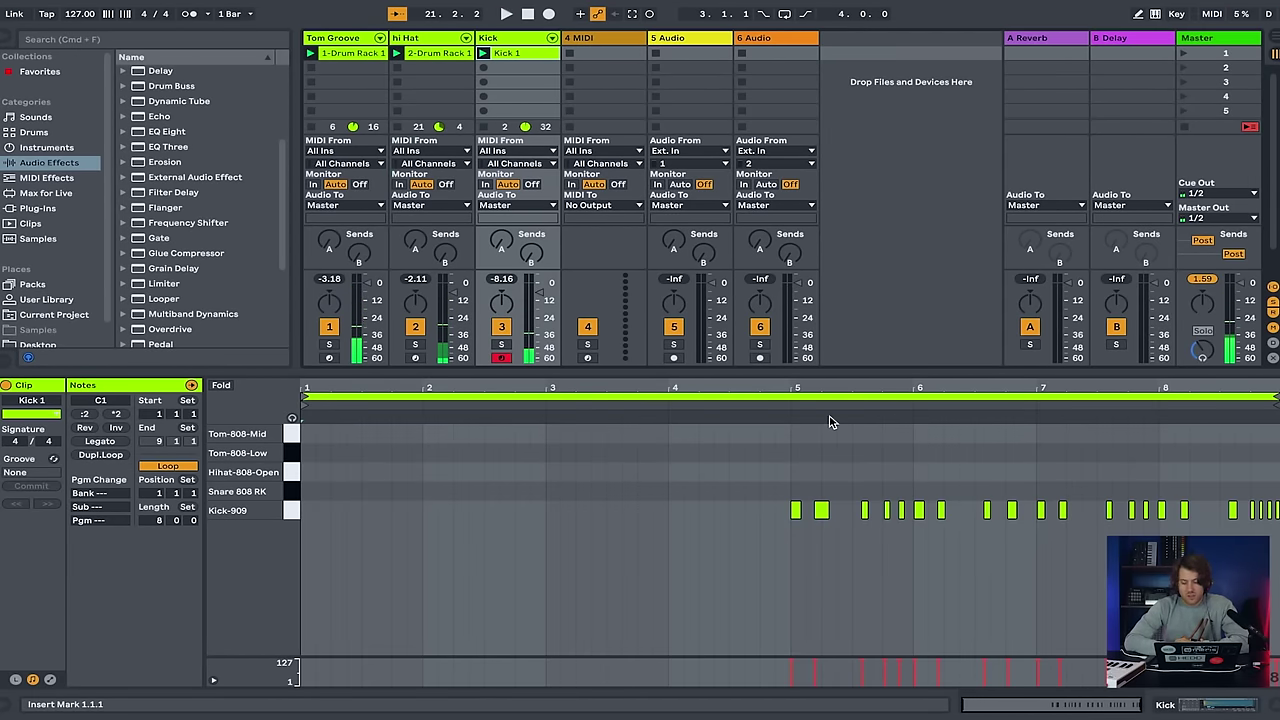
- Move the kick clip's loop start to bar 5 for a four-bar loop, and quantize all of its notes
left_click_drag(306, 397, 797, 397)
left_click_drag(799, 480, 1262, 552)
key("plus")
key("plus")
key("plus")
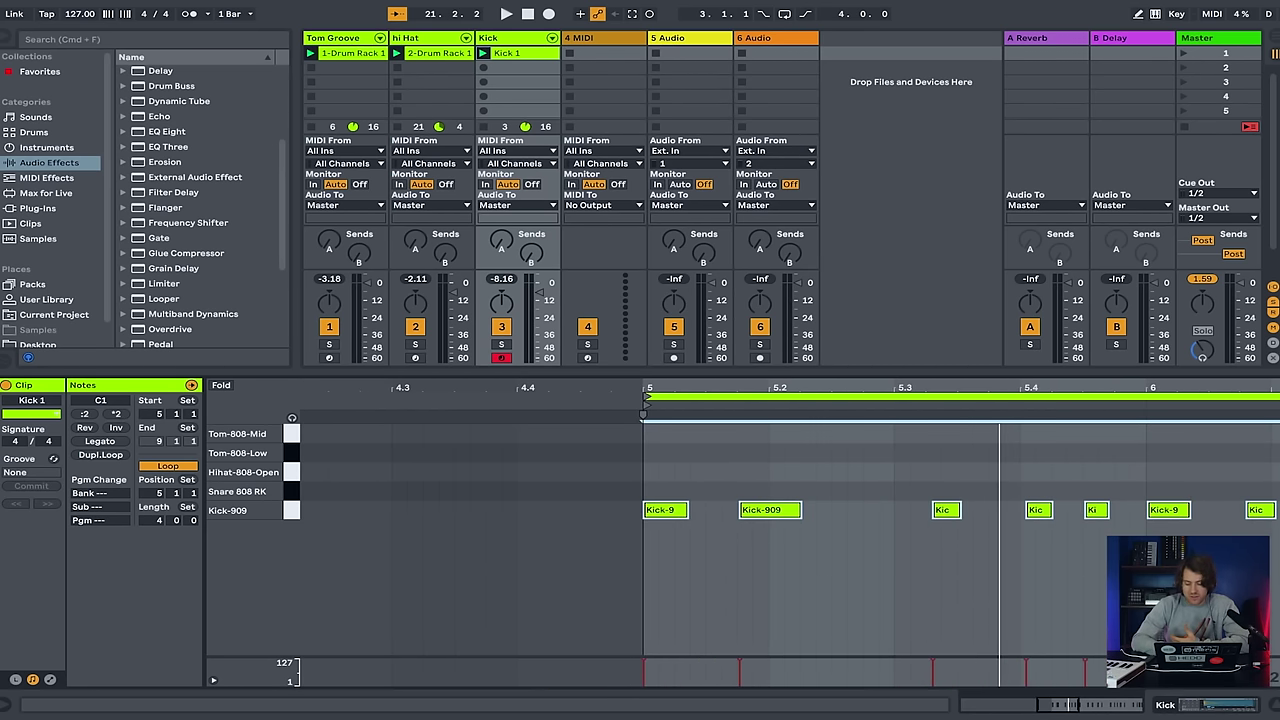
key("minus")
key("super+u")
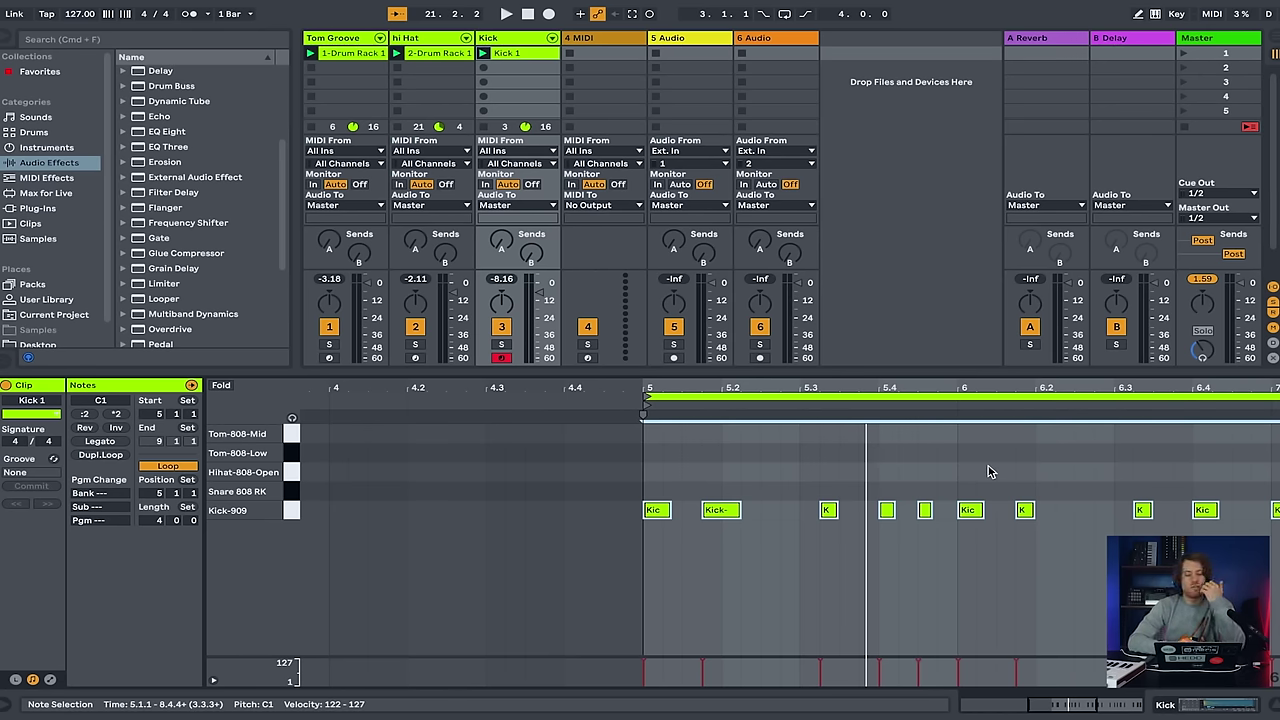
scroll(987, 472, "right", 10)
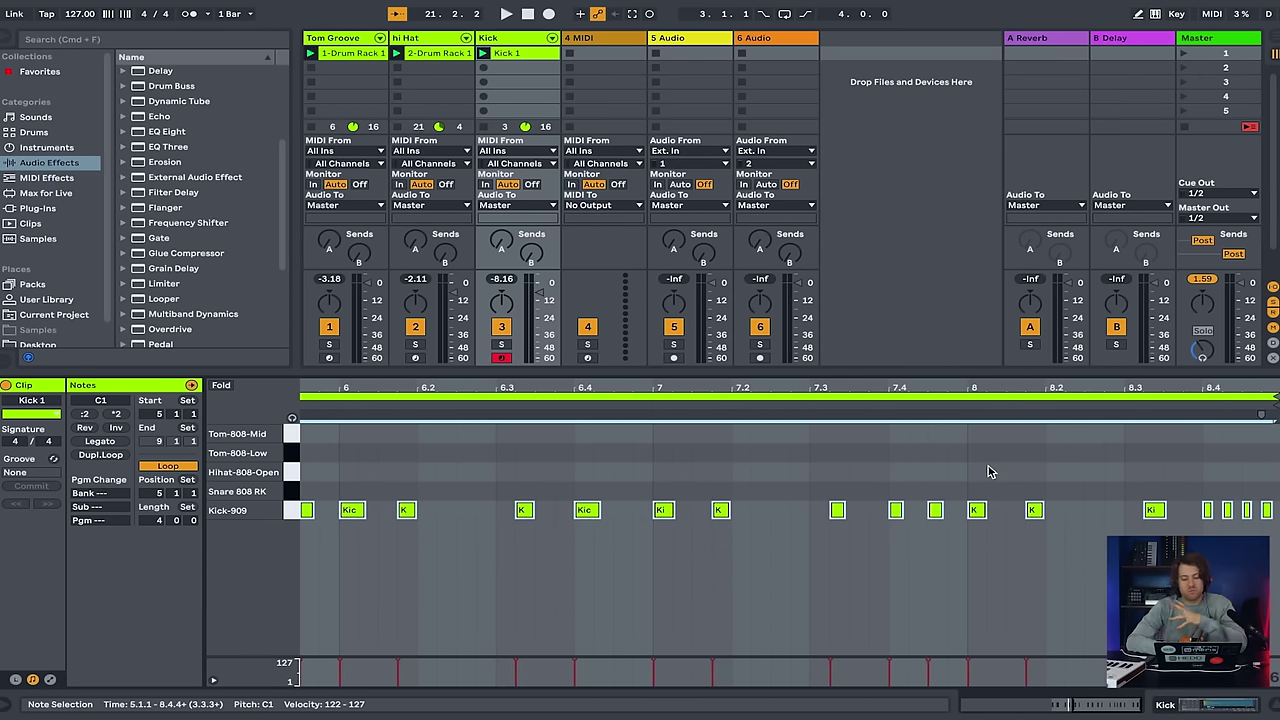
scroll(987, 472, "left", 8)
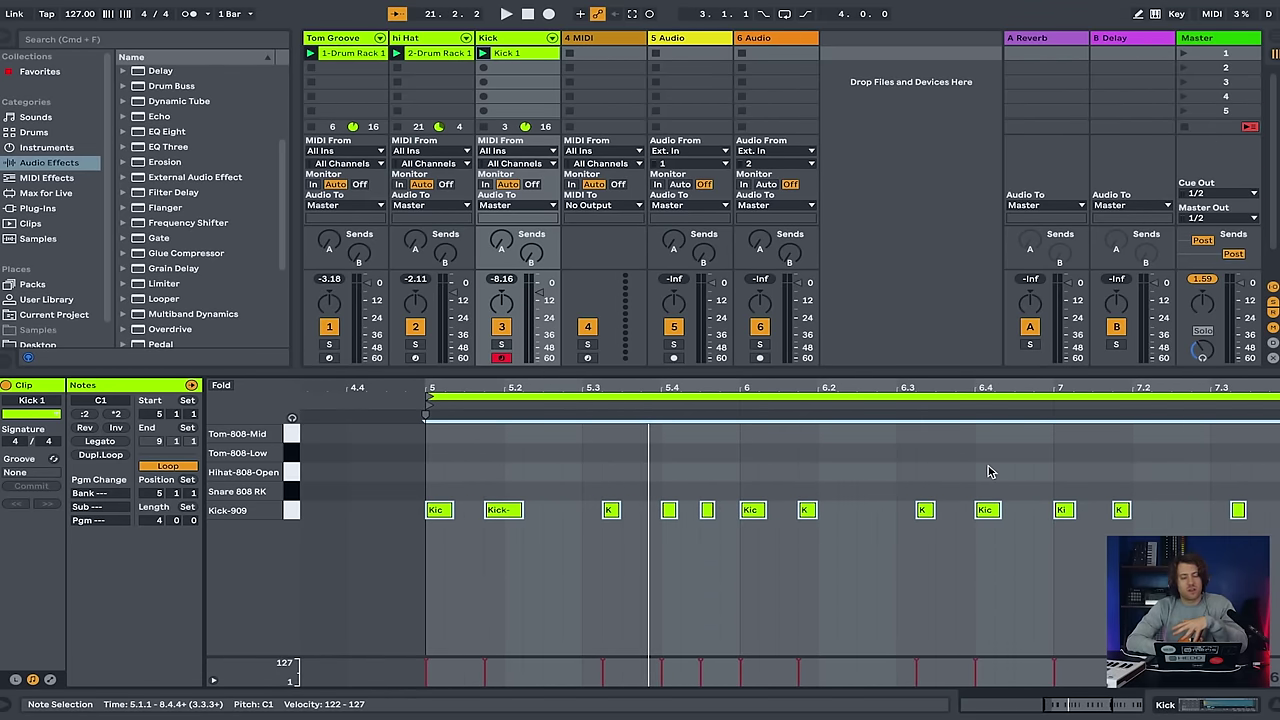
scroll(987, 472, "down", 6)
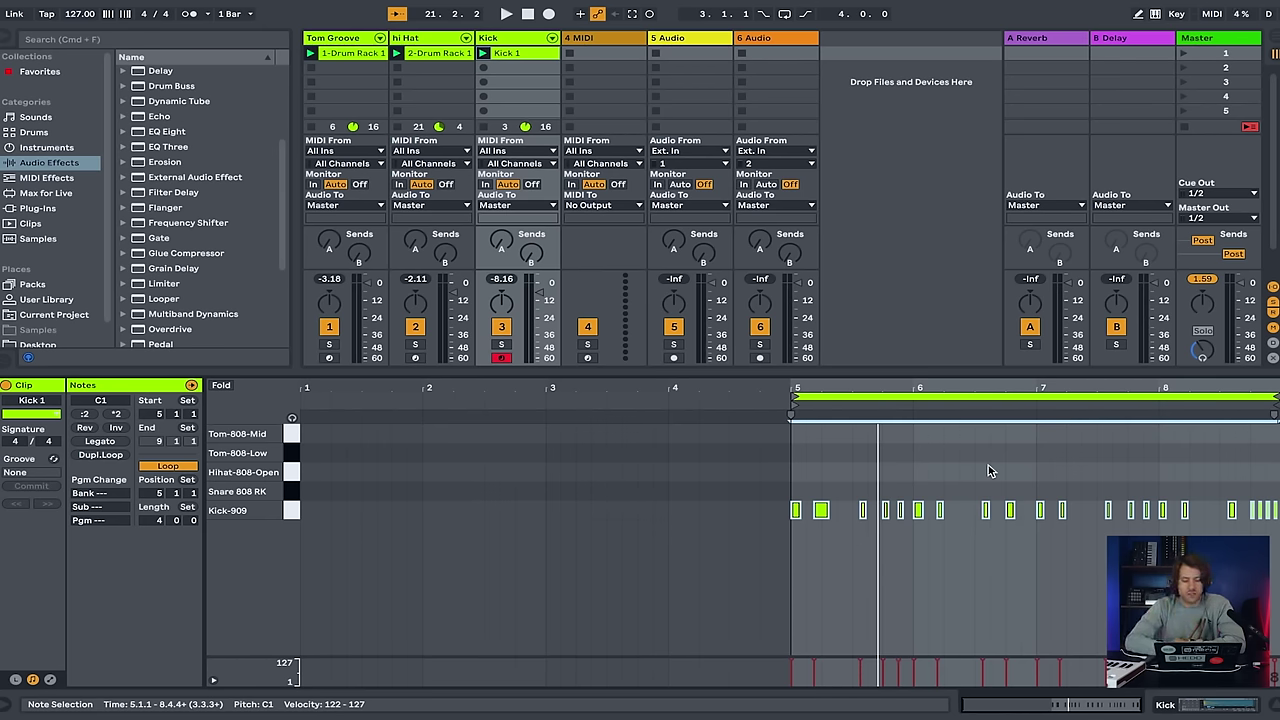
- Play scene 1, raise the Kick track's volume slightly, and stop playback
left_click(1186, 55)
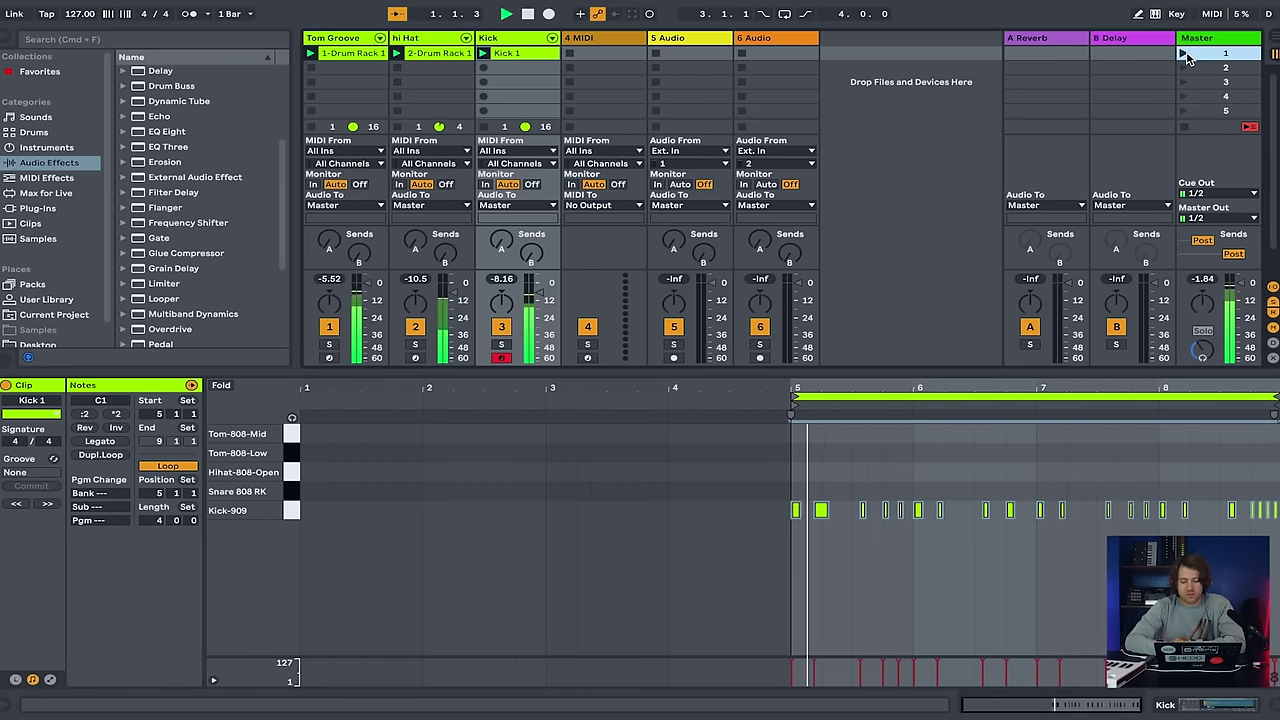
left_click_drag(540, 290, 540, 284)
key("space")
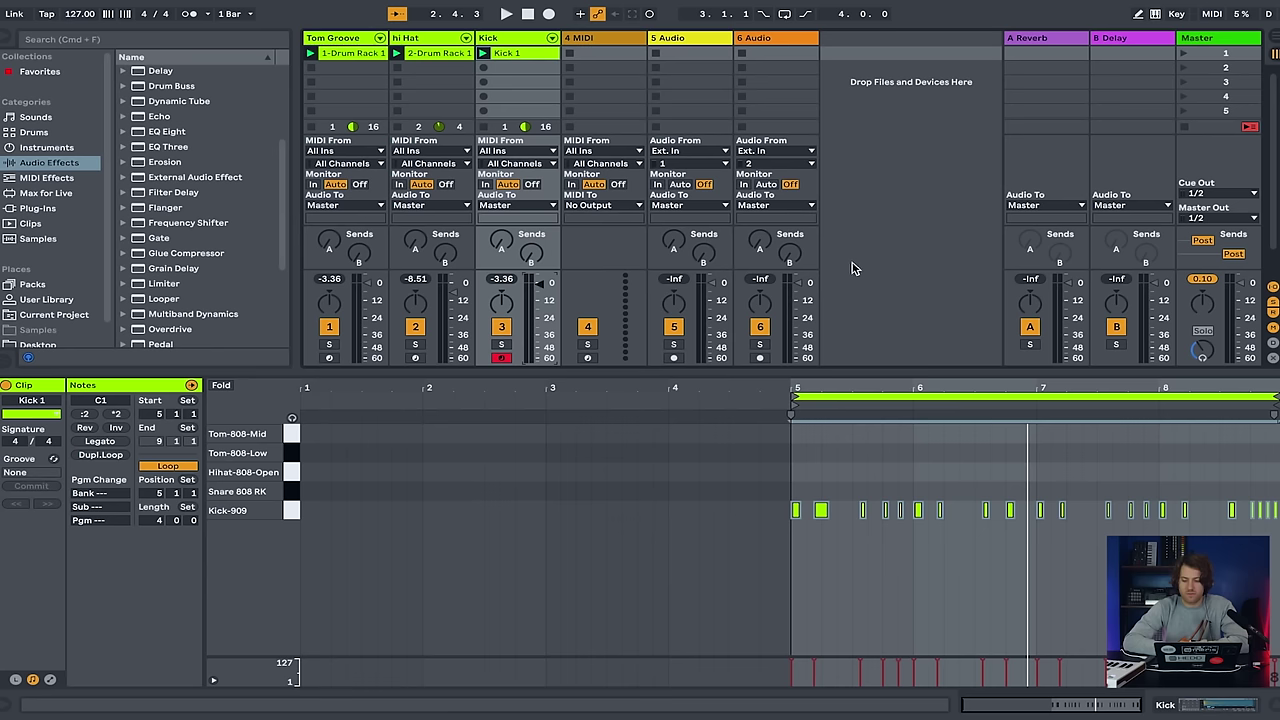
- Play scene 1 again, disarm the Kick track during playback, and stop
left_click(1183, 53)
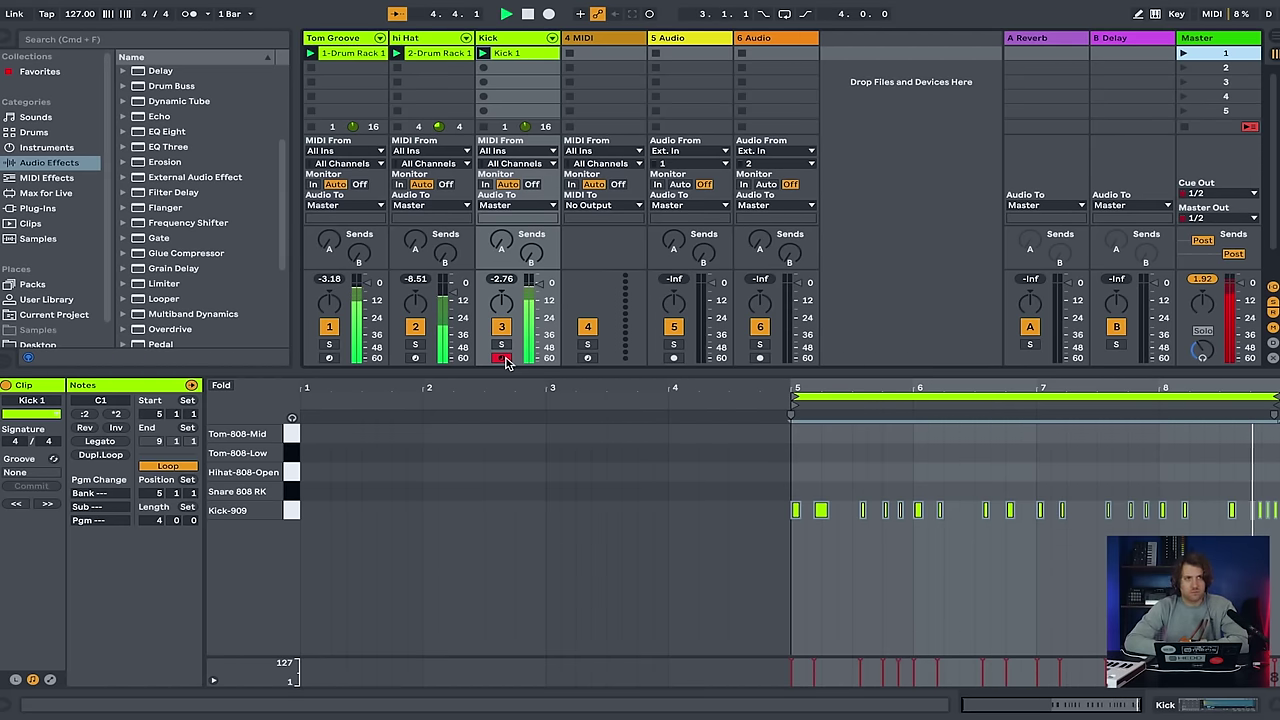
left_click(502, 358)
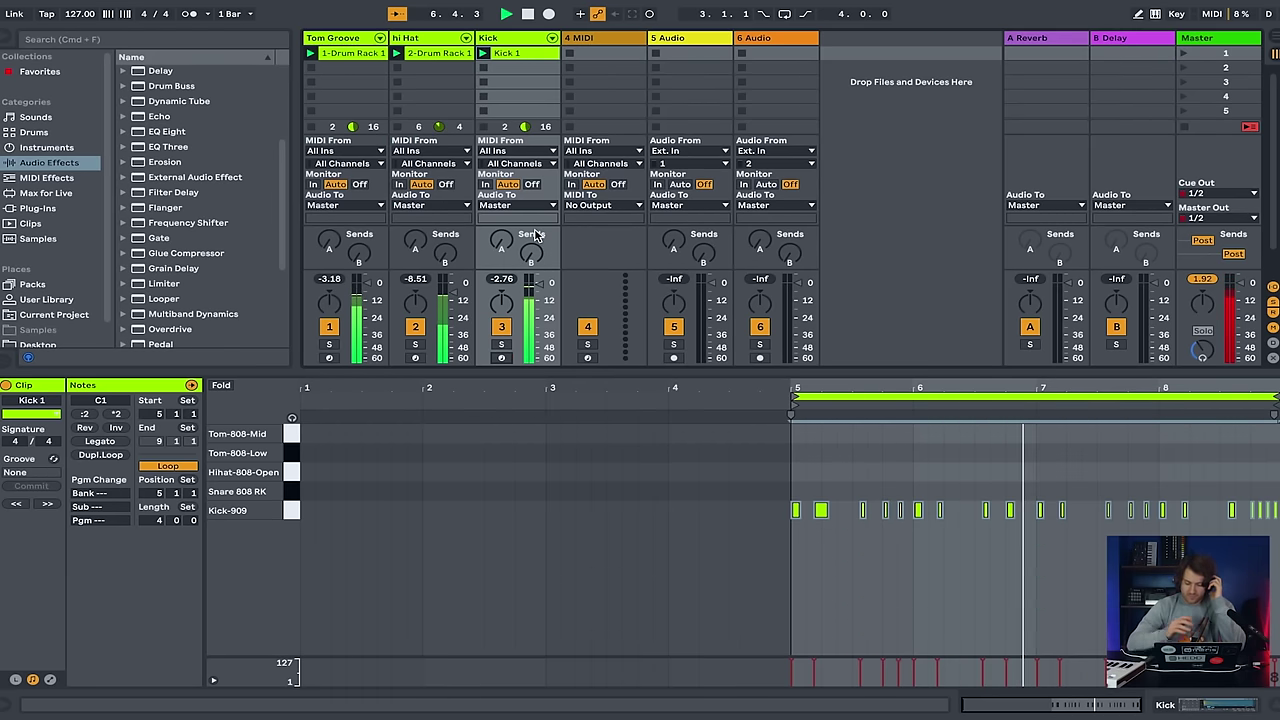
key("space")
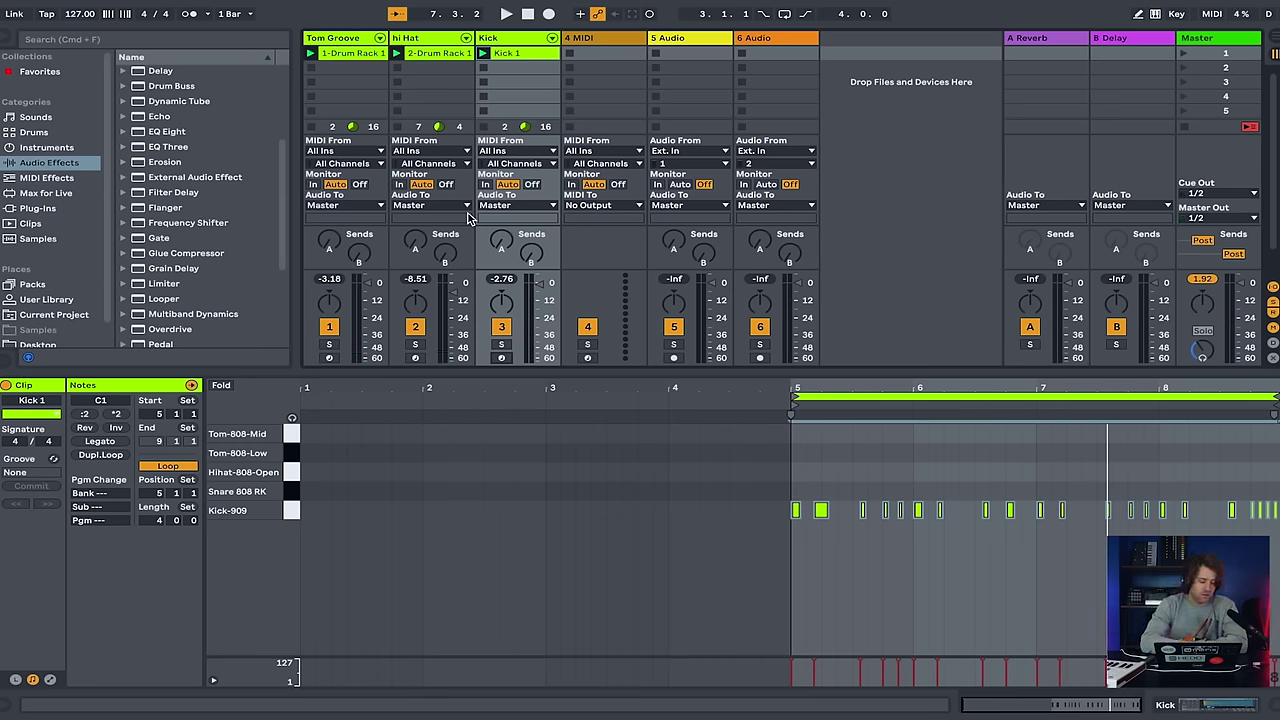
- Add a Reverb after the Kick track's Drum Rack and group it into an Audio Effect Rack
key("shift+Tab")
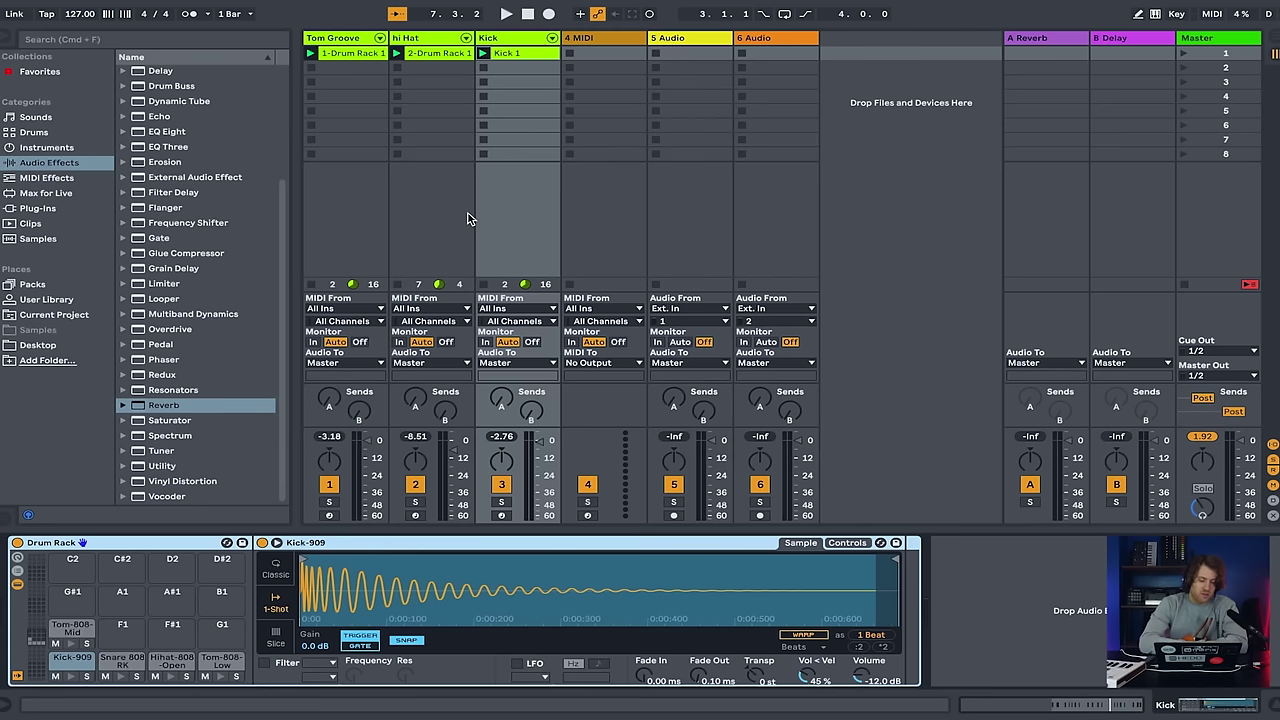
left_click(165, 405)
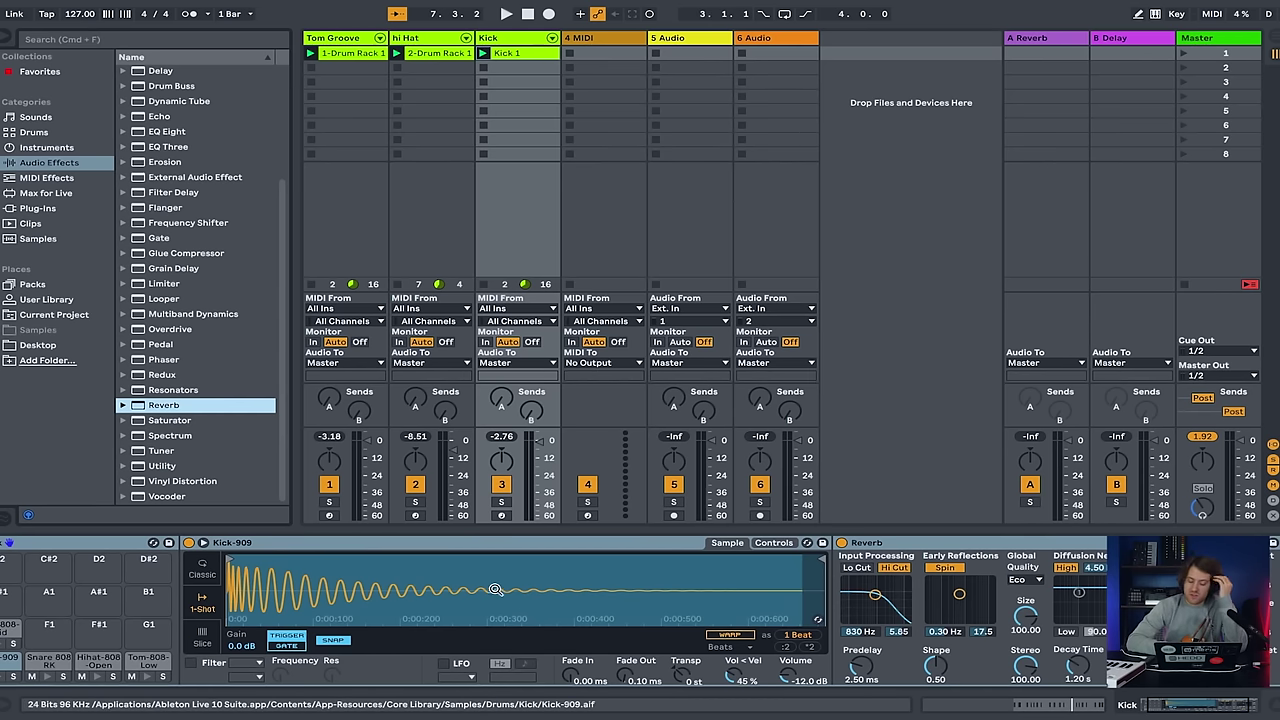
left_click(961, 545)
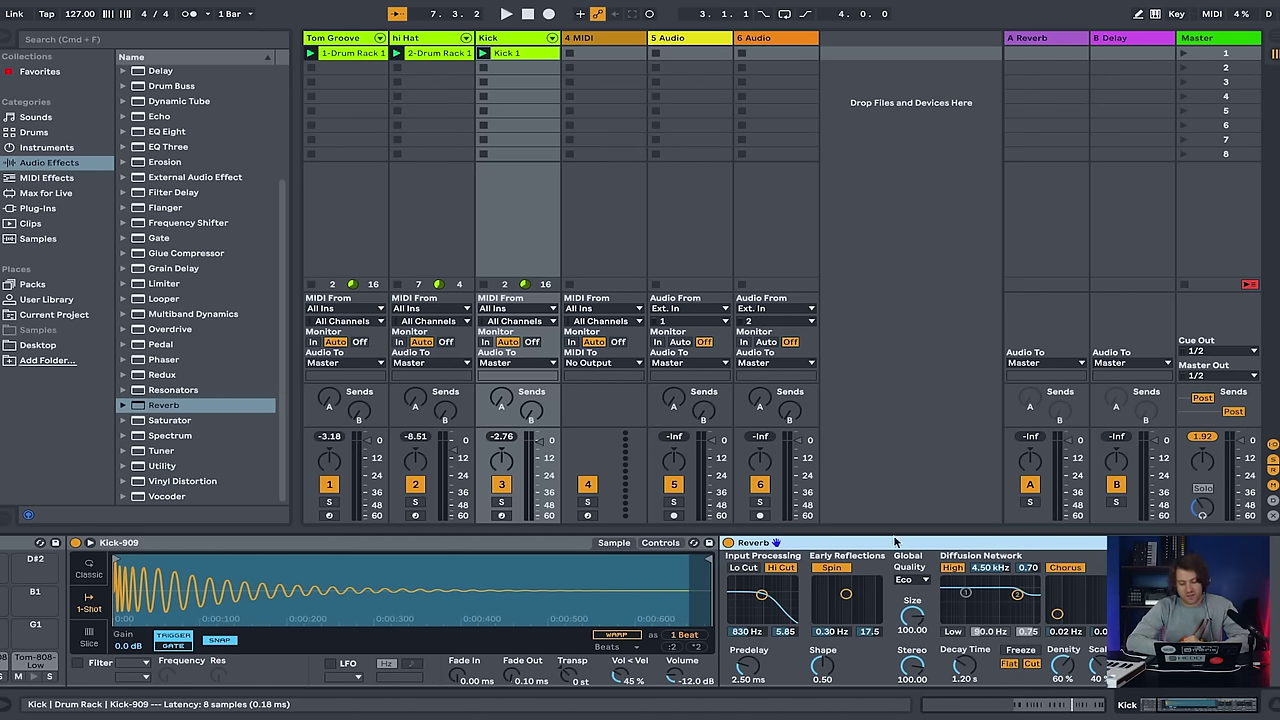
key("super+g")
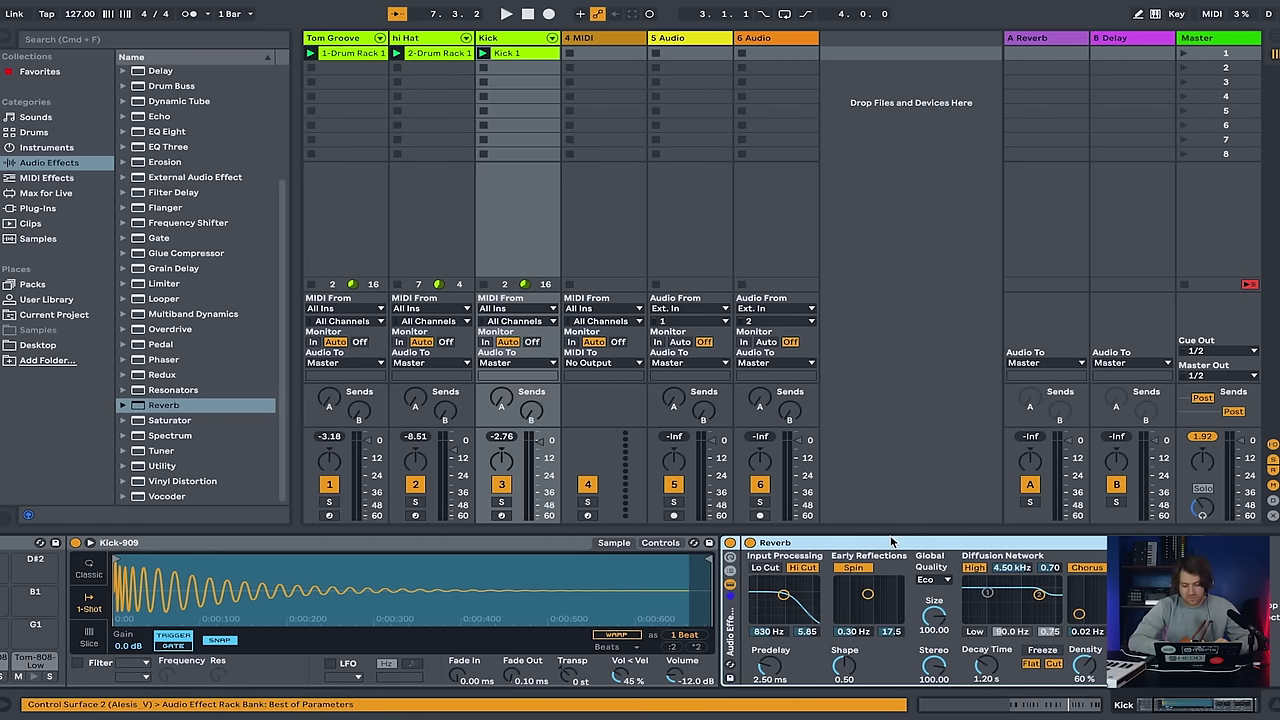
- Show the Audio Effect Rack's chain list and create a second, empty chain
left_click(730, 570)
right_click(682, 630)
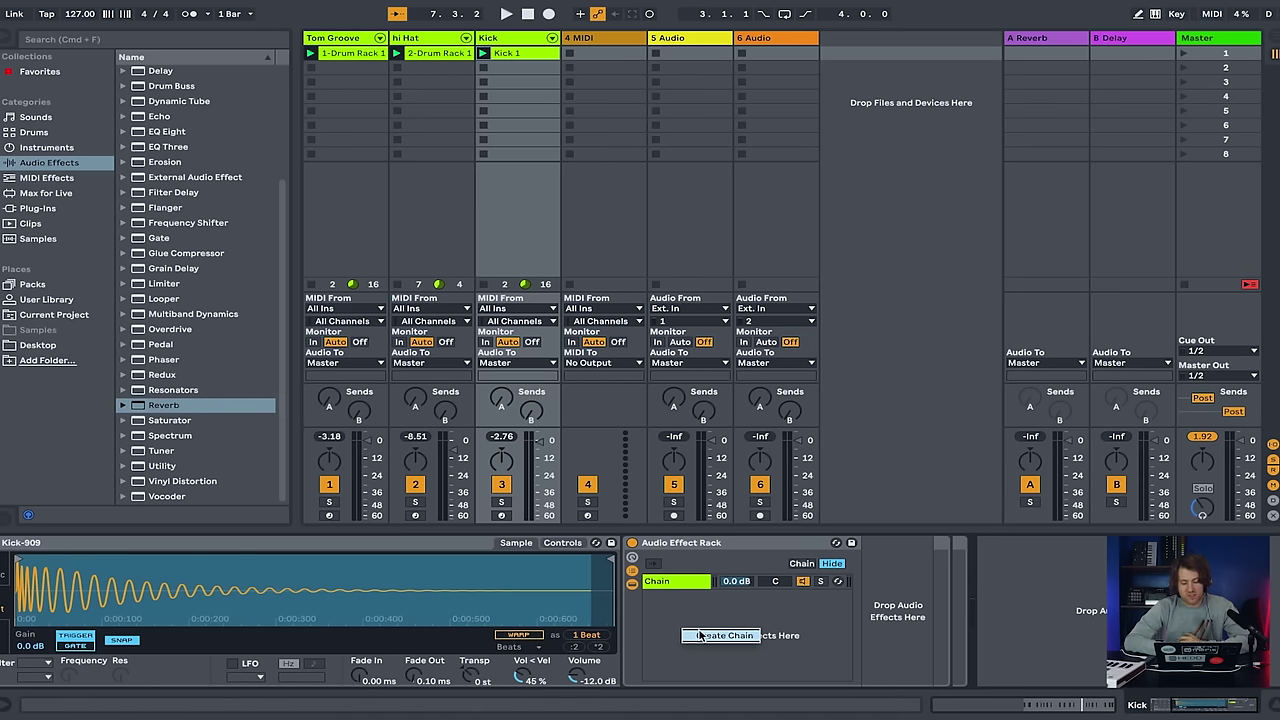
left_click(702, 636)
- Rename the reverb chain Verb and the empty chain Dry, and select the Verb chain
left_click(684, 582)
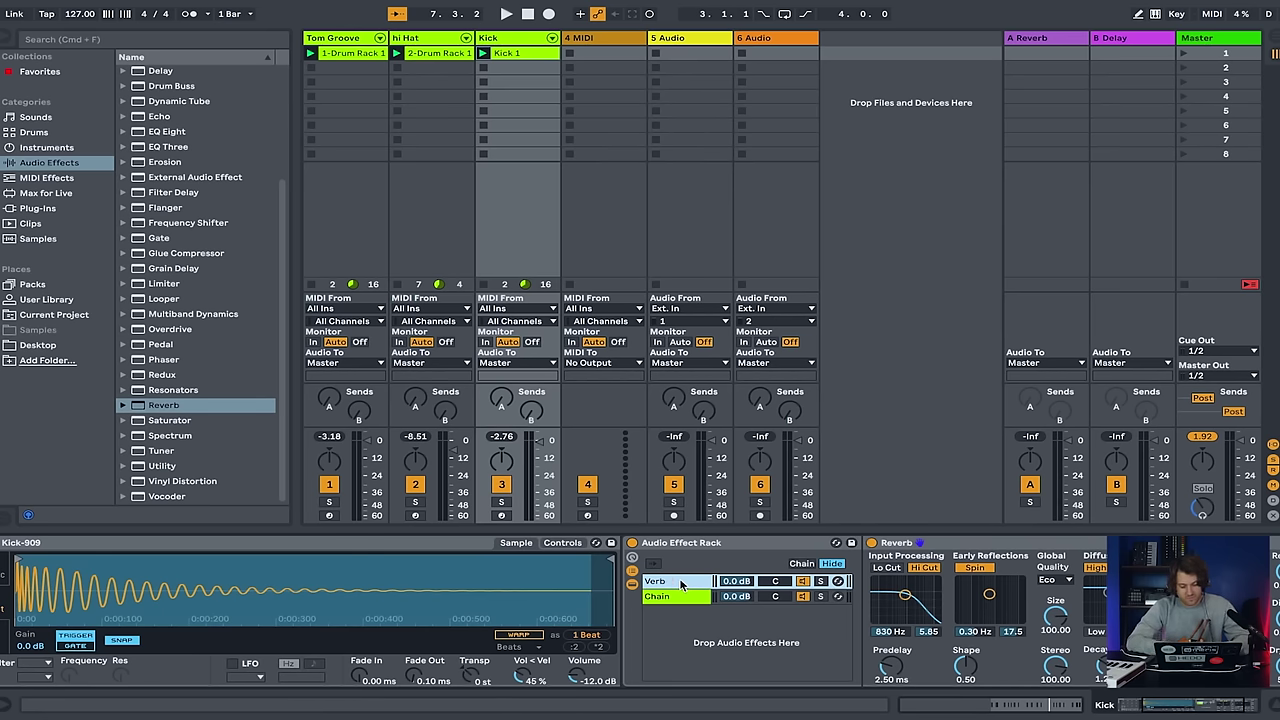
key("Tab")
type("D")
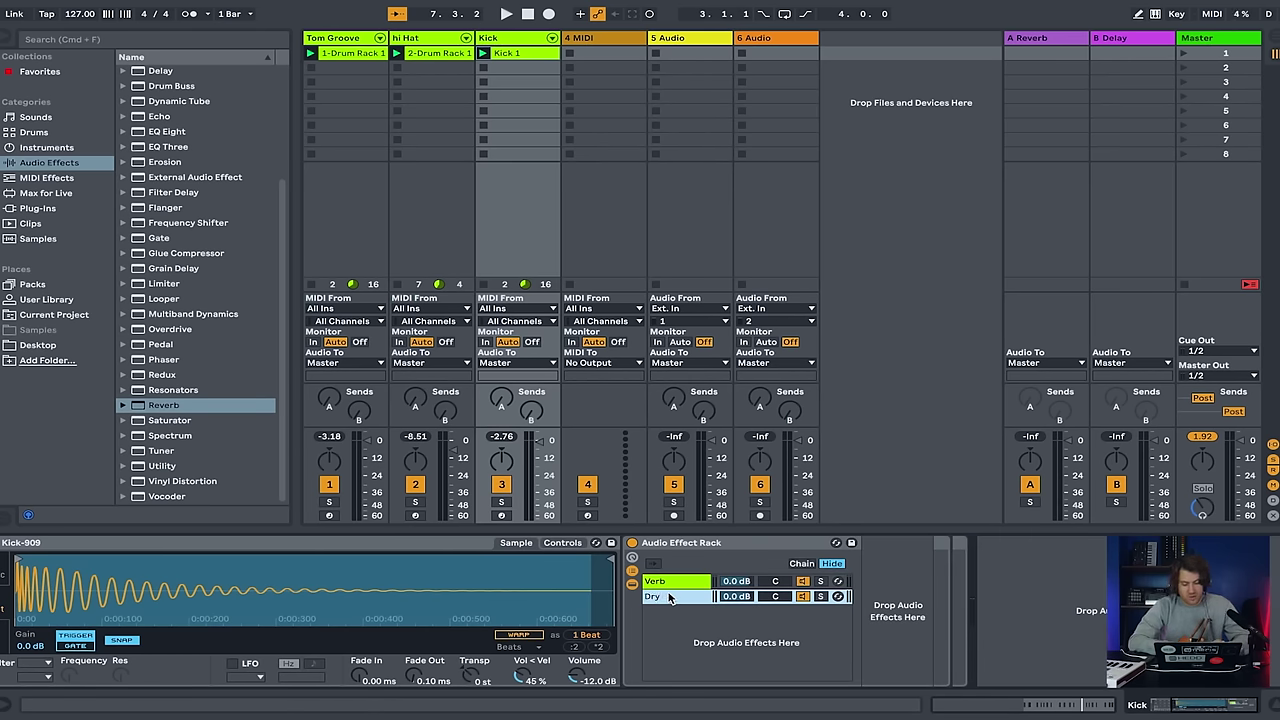
left_click(672, 587)
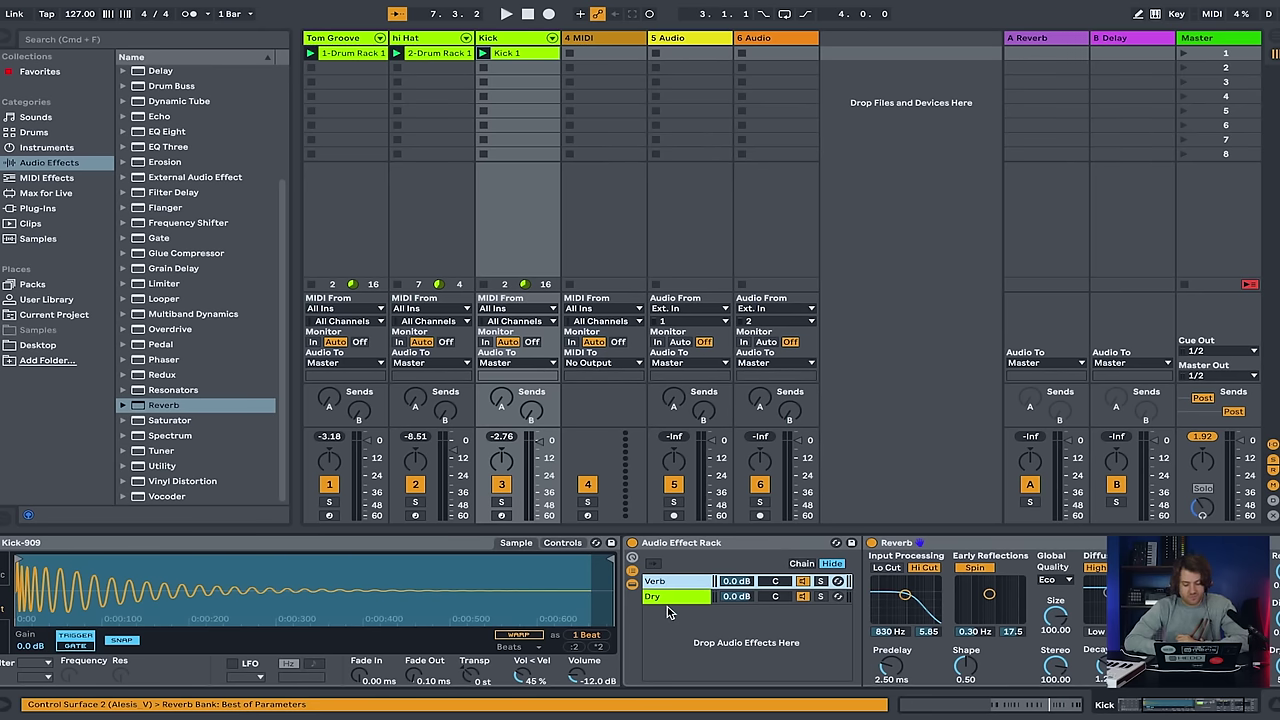